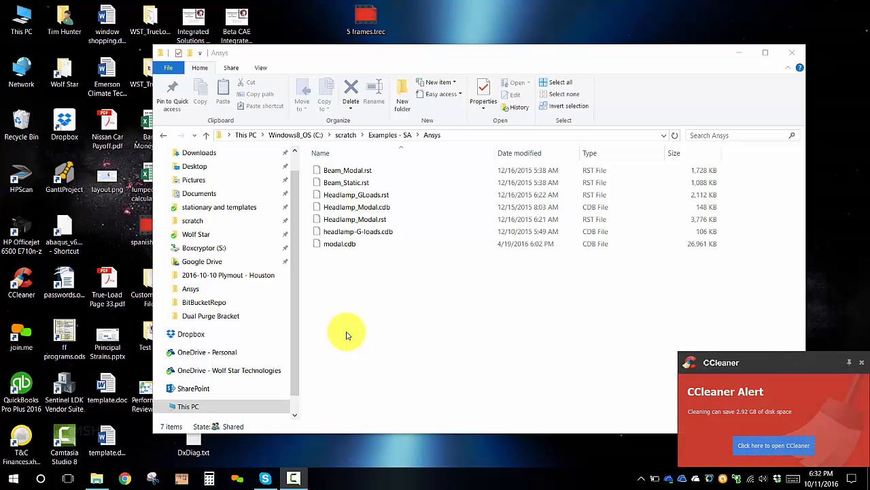
Dismiss the CCleaner alert and launch trueLoadApp from the C:\scratch\Examples - SA\Ansys folder, with its window maximized
{"action": "left_click", "coordinate": [862, 363]}
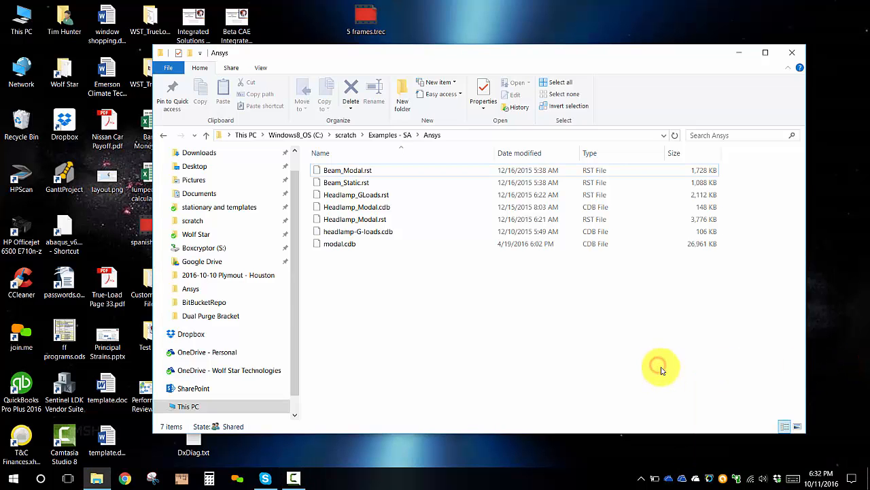
{"action": "left_click", "coordinate": [534, 133]}
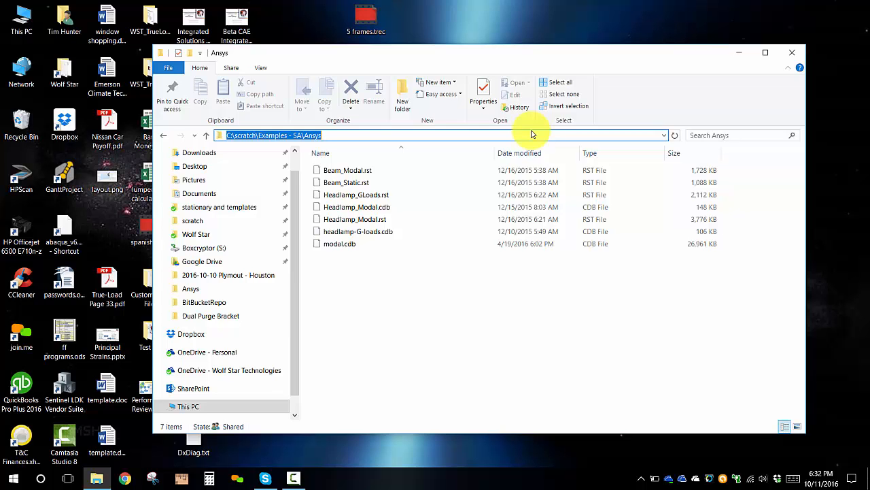
{"action": "type", "text": "trueLoadApp"}
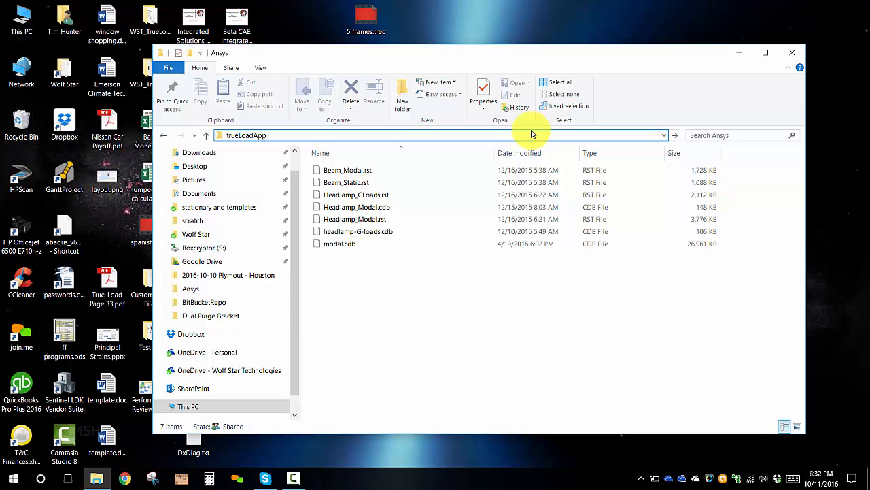
{"action": "key", "text": "Return"}
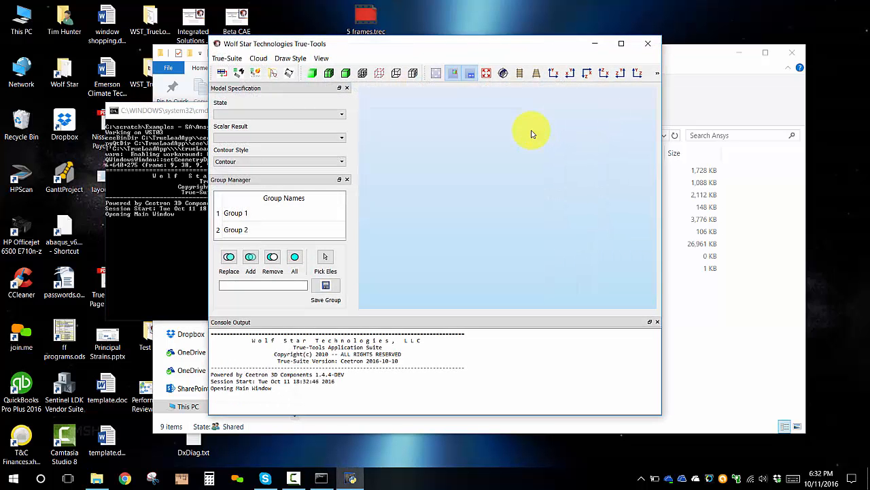
{"action": "left_click", "coordinate": [620, 44]}
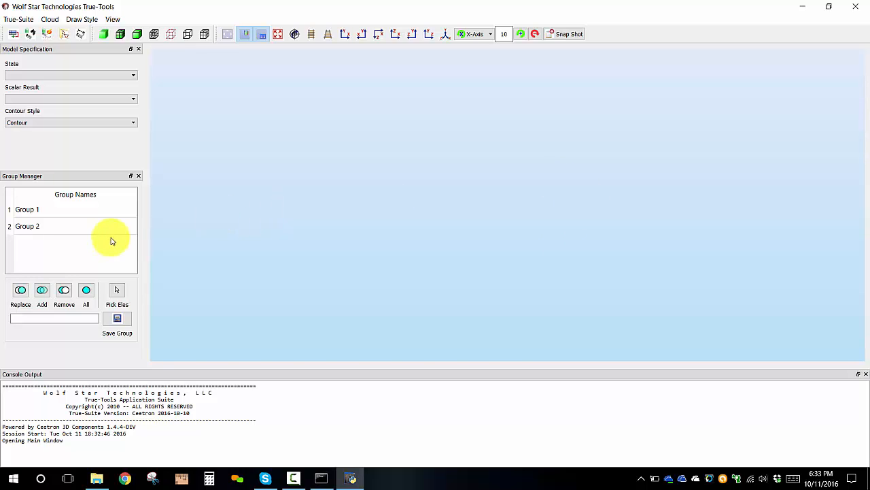
{"action": "left_click", "coordinate": [256, 99]}
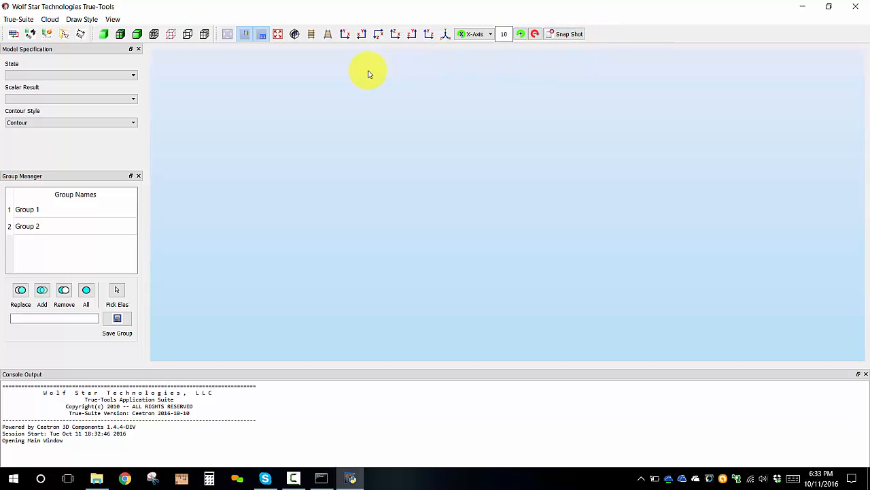
Open the TFU Manager and name the TFU file try1
{"action": "left_click", "coordinate": [65, 37]}
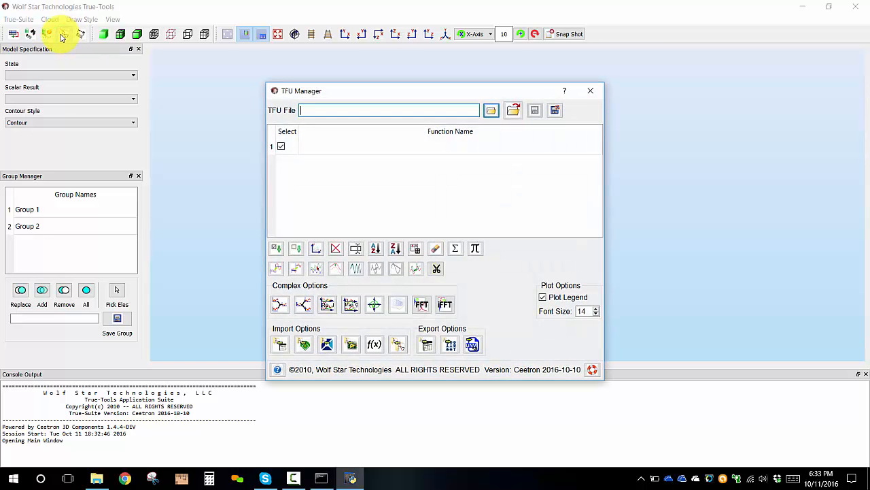
{"action": "left_click", "coordinate": [370, 106]}
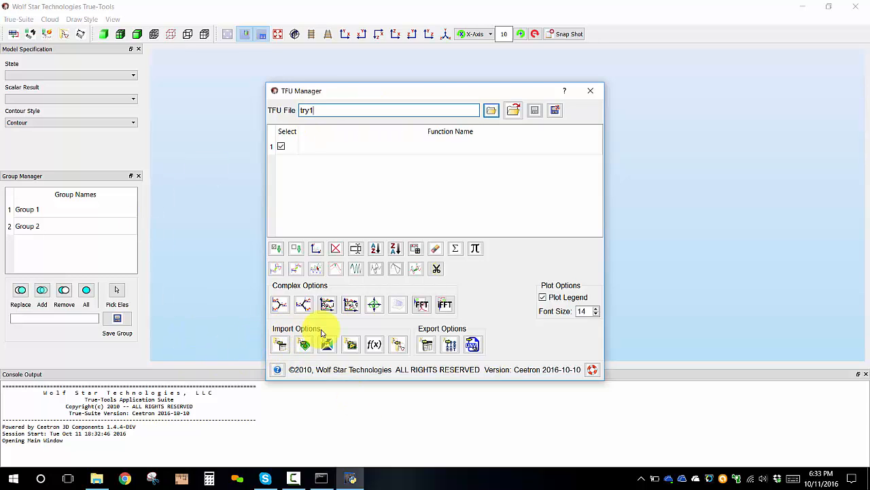
Create a Sine Sweep function named Sine-01 with the default parameters, preview it and save it to the function list
{"action": "left_click", "coordinate": [379, 348]}
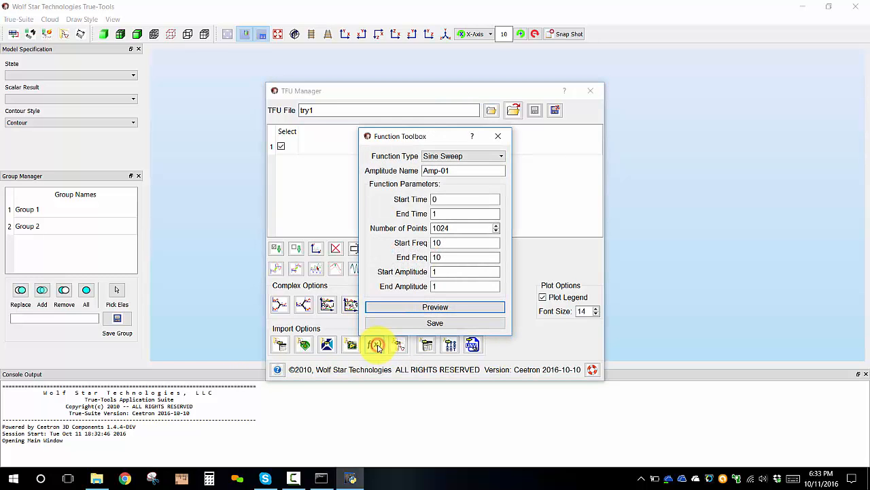
{"action": "left_click", "coordinate": [443, 155]}
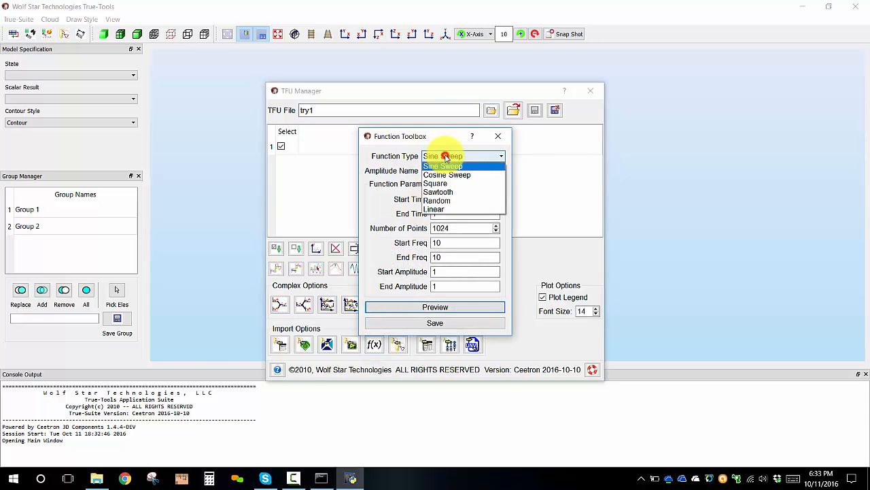
{"action": "left_click", "coordinate": [454, 167]}
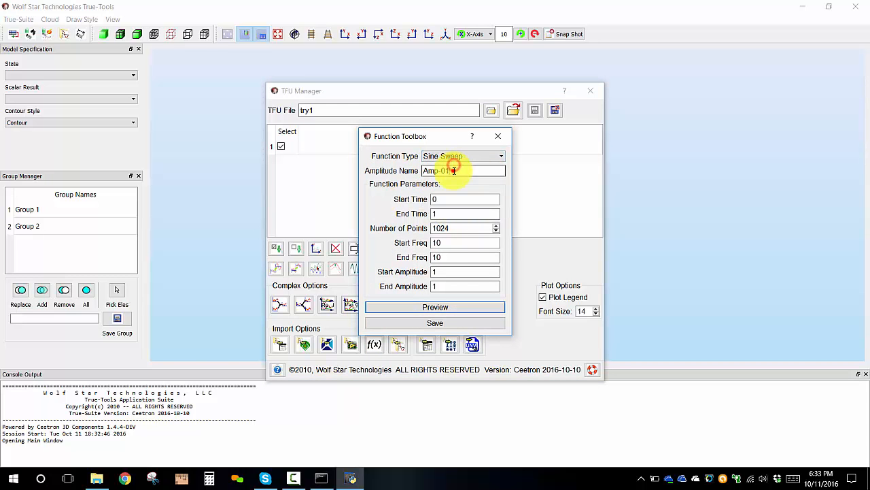
{"action": "left_click_drag", "start_coordinate": [454, 171], "coordinate": [381, 170]}
{"action": "type", "text": "Si"}
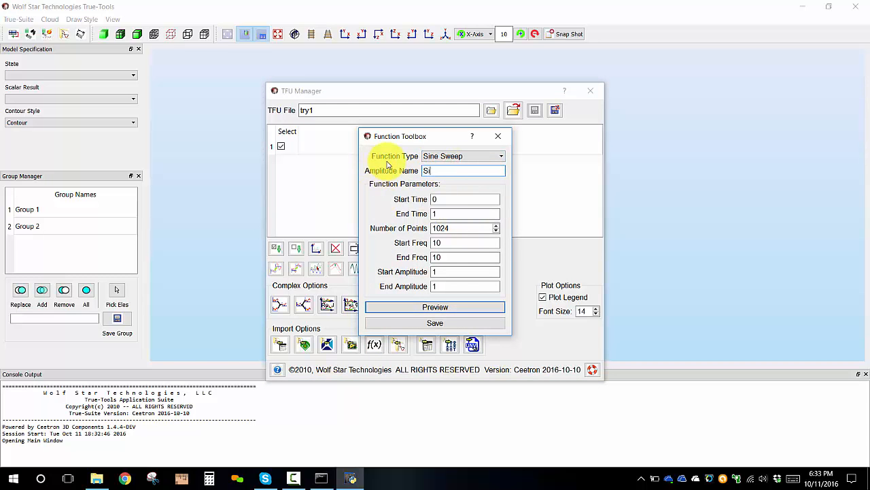
{"action": "type", "text": "ne-01"}
{"action": "left_click", "coordinate": [462, 308]}
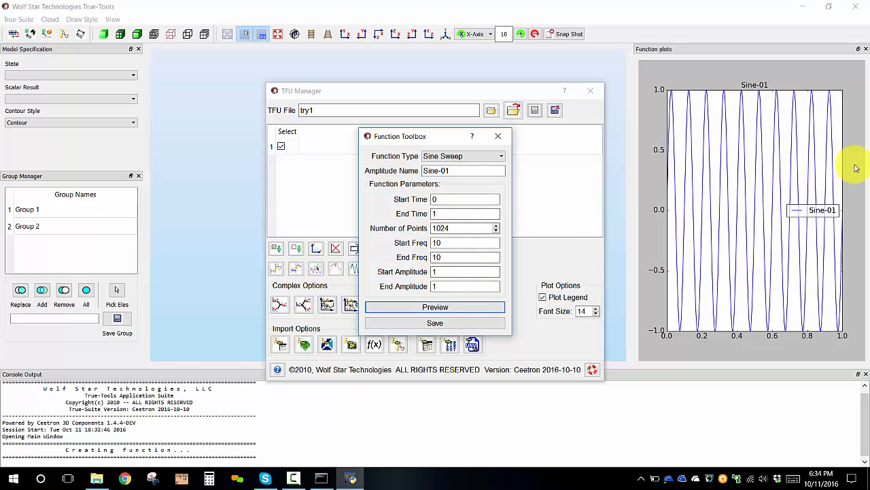
{"action": "left_click", "coordinate": [499, 322]}
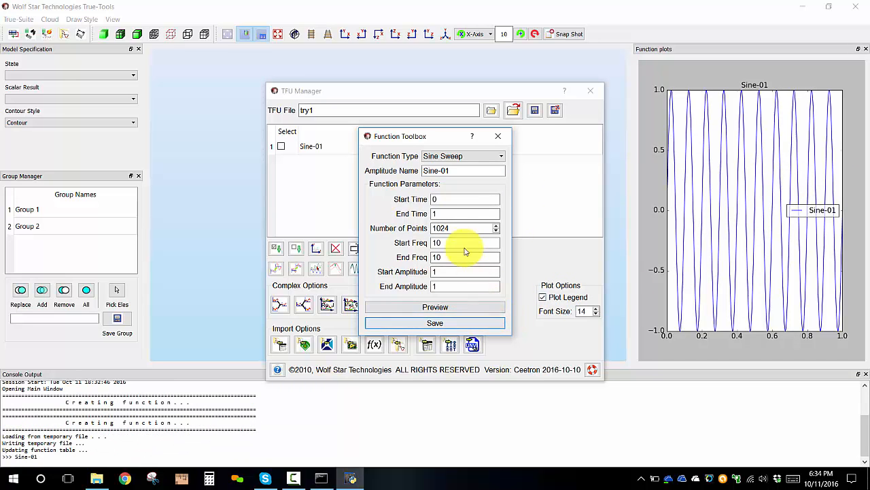
Preview and save a second sine sweep named Sine-02 with end frequency 30, start amplitude 2 and end amplitude 0.5
{"action": "left_click", "coordinate": [455, 173]}
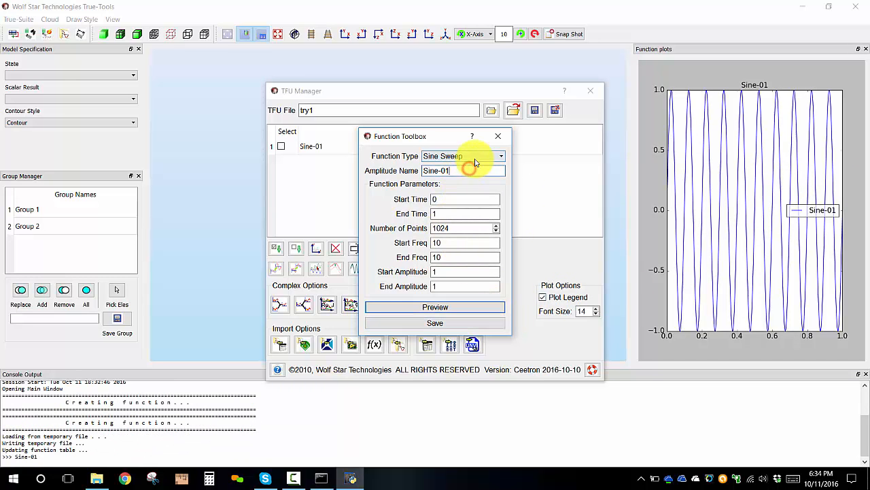
{"action": "key", "text": "BackSpace"}
{"action": "type", "text": "2"}
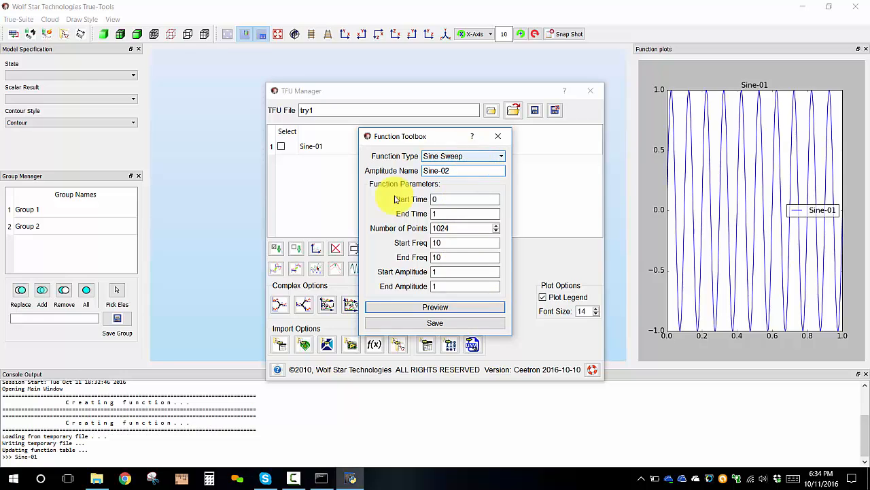
{"action": "double_click", "coordinate": [453, 257]}
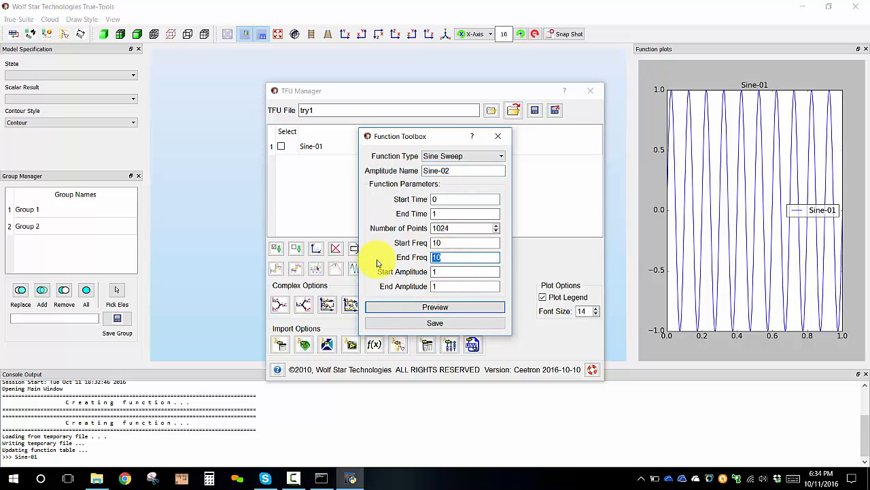
{"action": "type", "text": "30"}
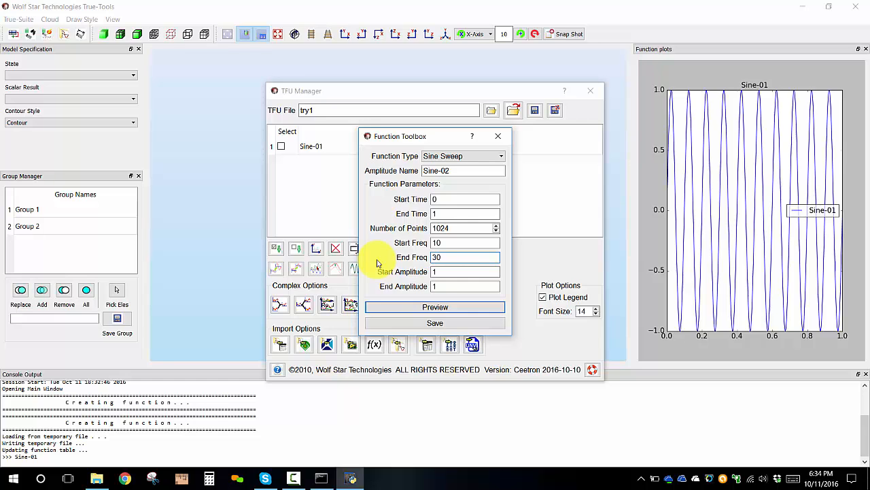
{"action": "double_click", "coordinate": [452, 285]}
{"action": "type", "text": "0.5"}
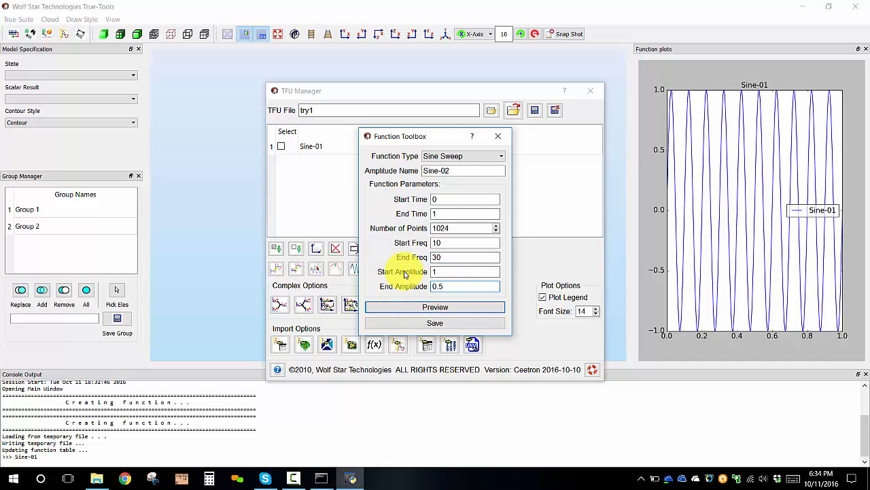
{"action": "double_click", "coordinate": [442, 271]}
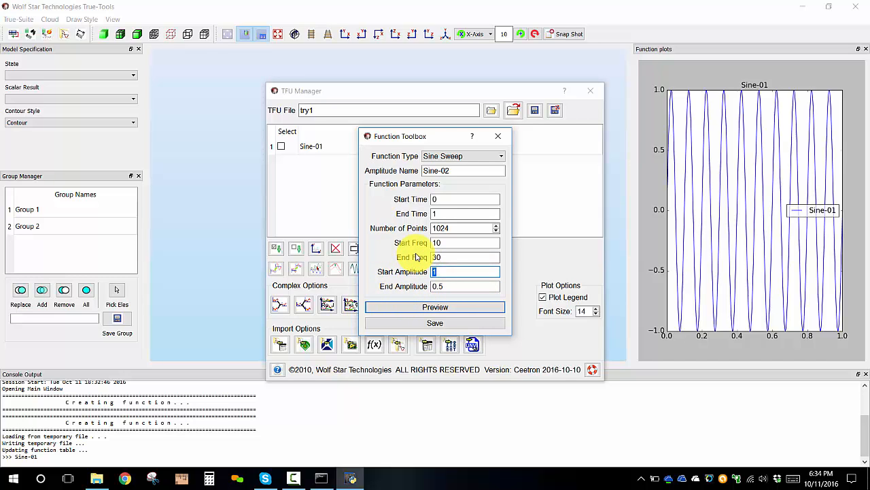
{"action": "type", "text": "2"}
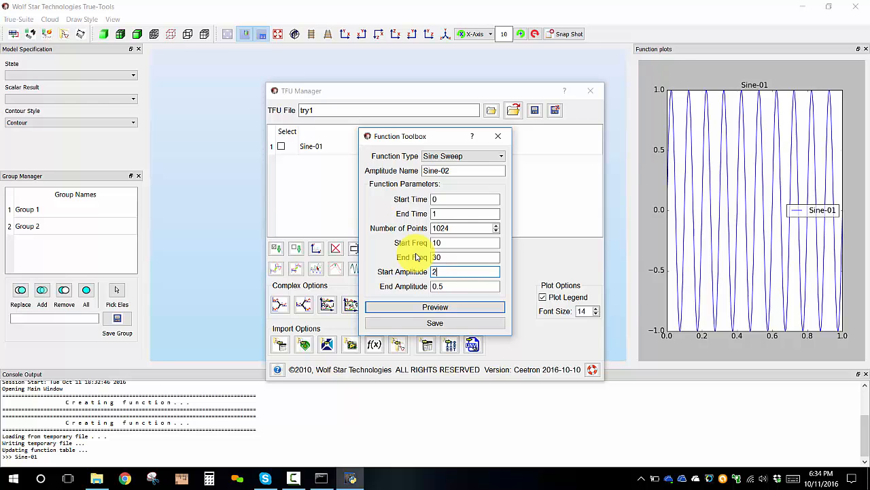
{"action": "left_click", "coordinate": [419, 308]}
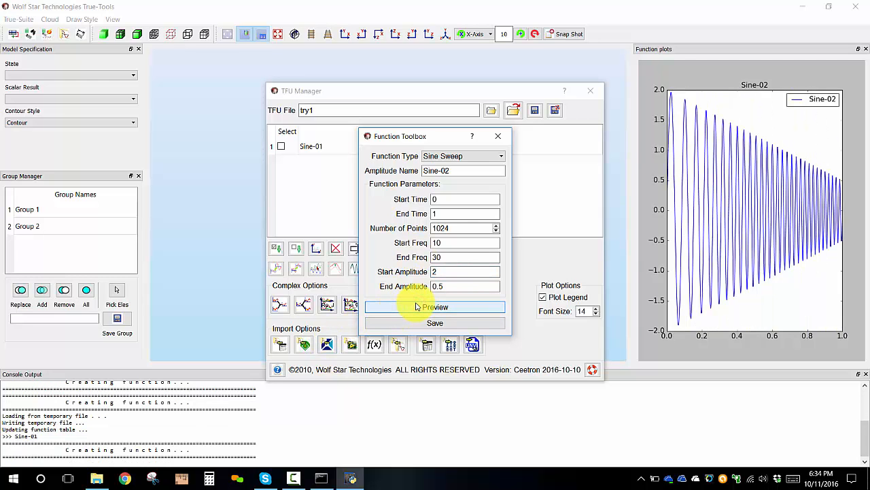
{"action": "left_click", "coordinate": [460, 323]}
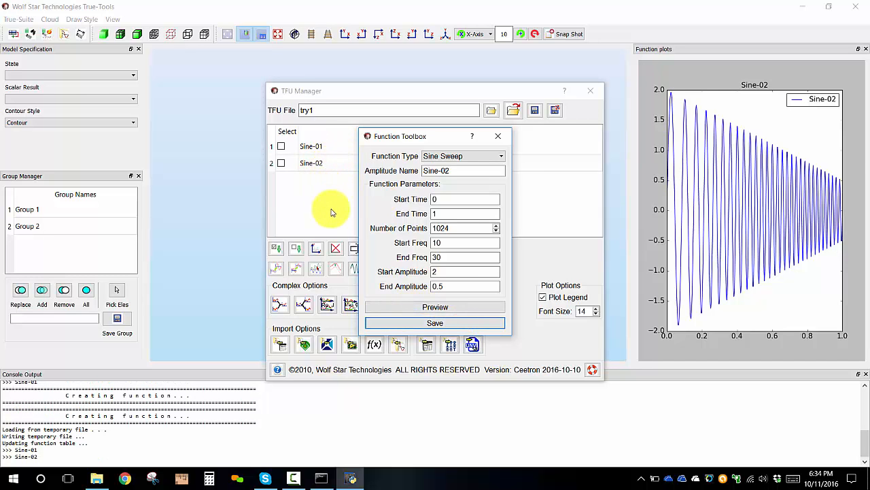
Preview and save a Random function named Rand-01 with start amplitude 0.5 and end amplitude 0.25, and close the Function Toolbox
{"action": "left_click", "coordinate": [469, 157]}
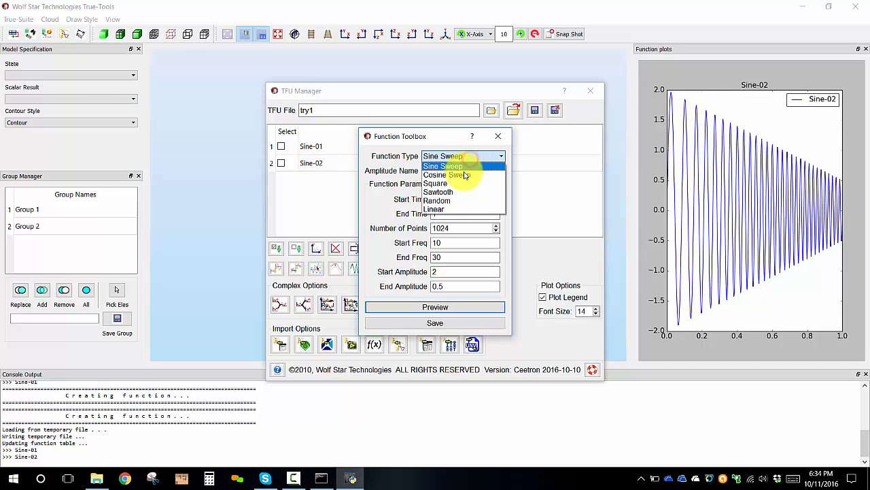
{"action": "left_click", "coordinate": [457, 202]}
{"action": "double_click", "coordinate": [454, 171]}
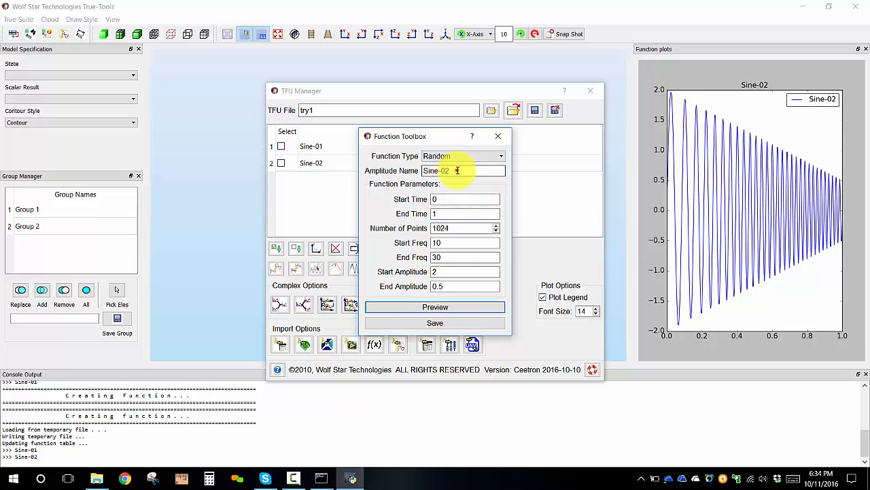
{"action": "type", "text": "Rand"}
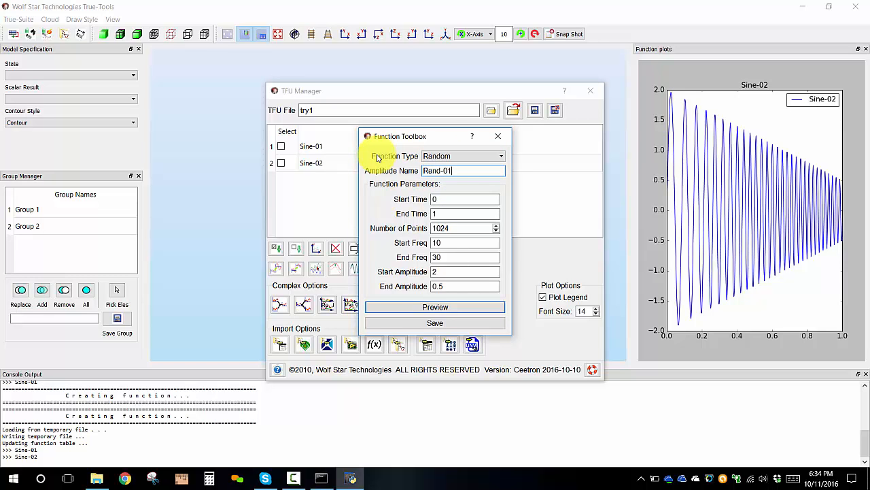
{"action": "type", "text": "-01"}
{"action": "double_click", "coordinate": [444, 272]}
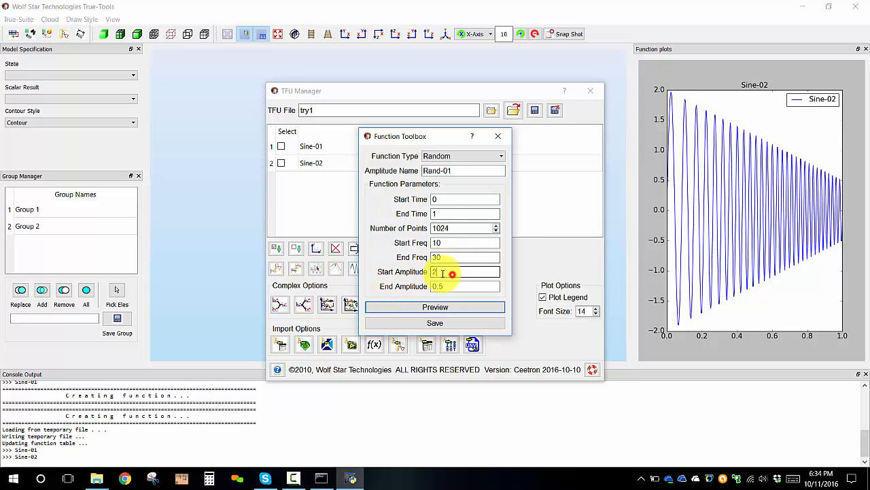
{"action": "type", "text": "0.5"}
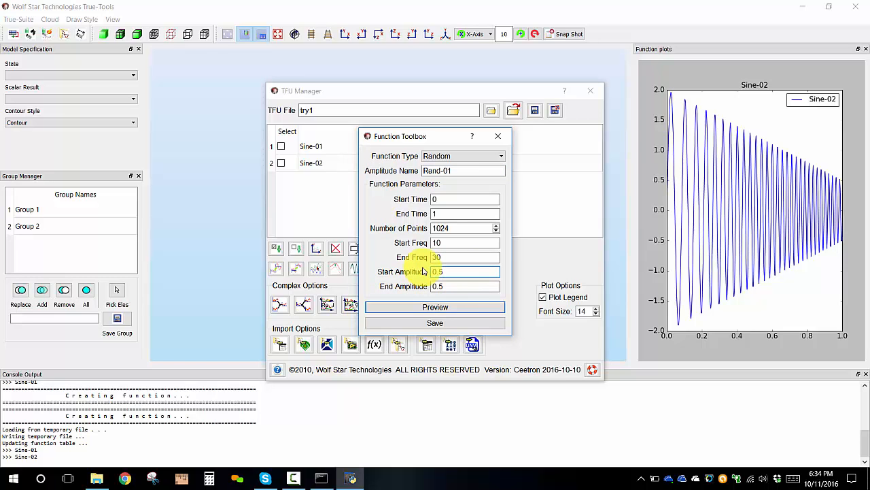
{"action": "key", "text": "Tab"}
{"action": "type", "text": "0."}
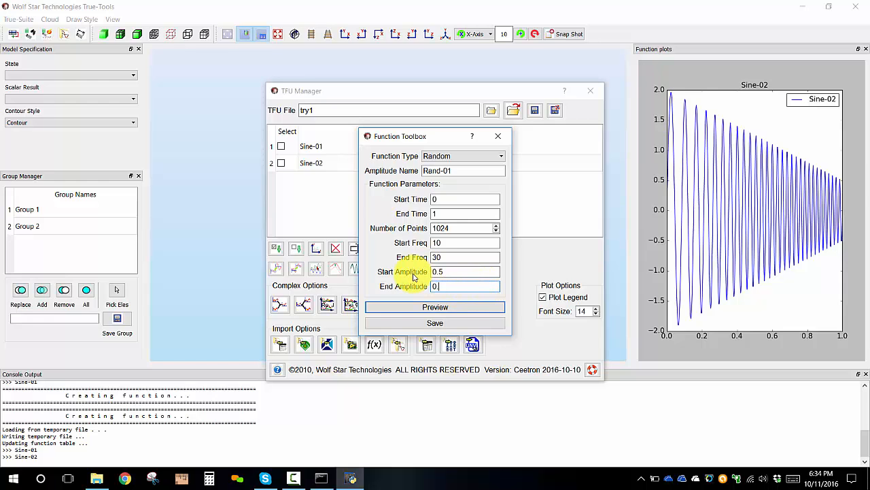
{"action": "type", "text": "25"}
{"action": "left_click", "coordinate": [475, 307]}
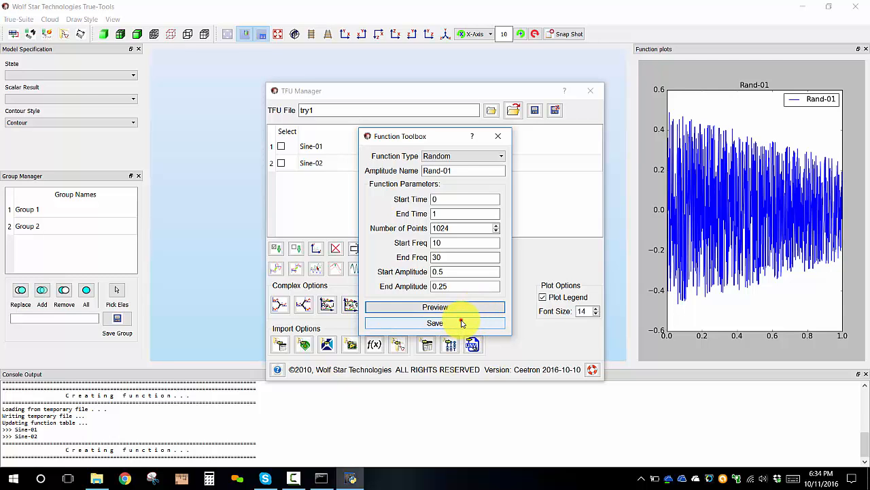
{"action": "left_click", "coordinate": [461, 324]}
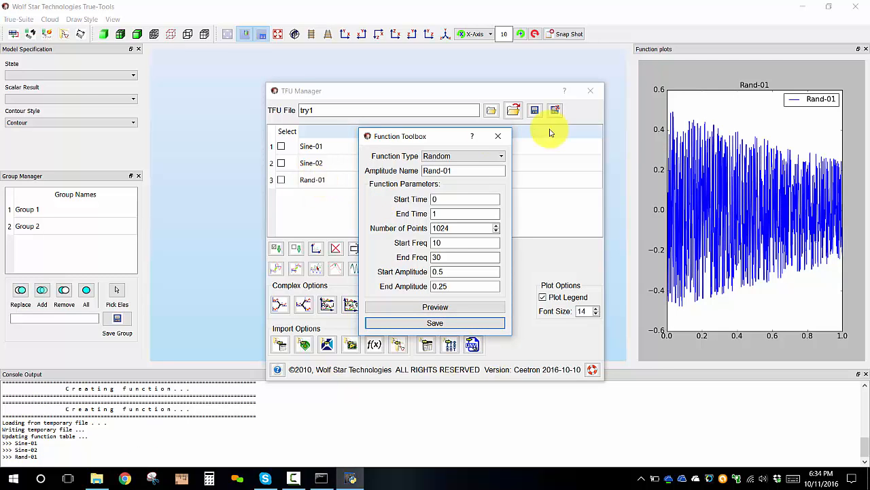
{"action": "left_click", "coordinate": [501, 138]}
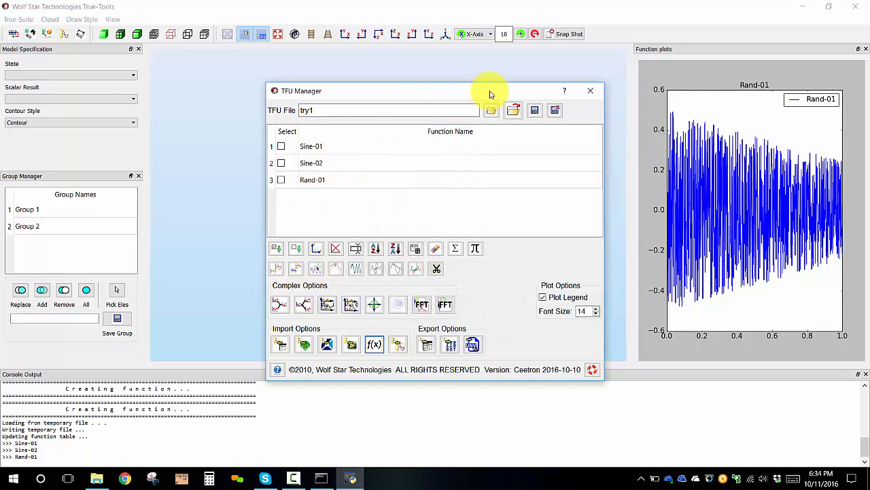
Save the TFU file and plot all its functions together, closing the plot after viewing it
{"action": "left_click", "coordinate": [535, 111]}
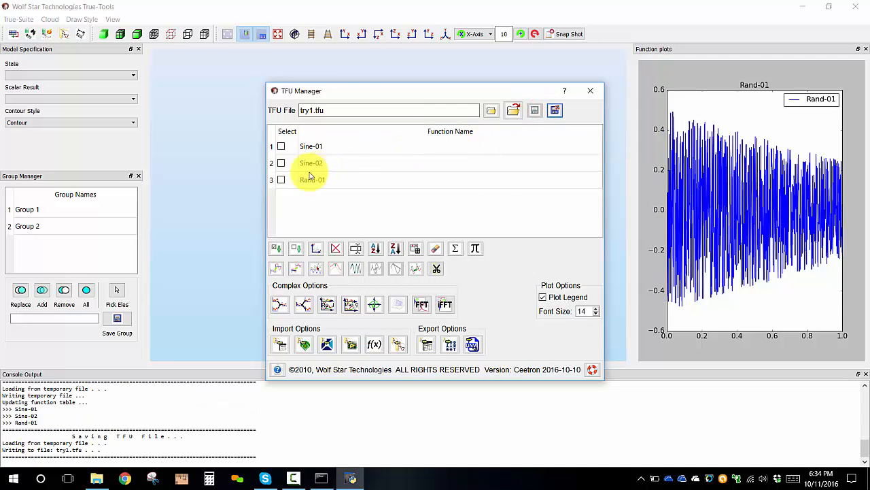
{"action": "left_click", "coordinate": [276, 249]}
{"action": "left_click", "coordinate": [316, 248]}
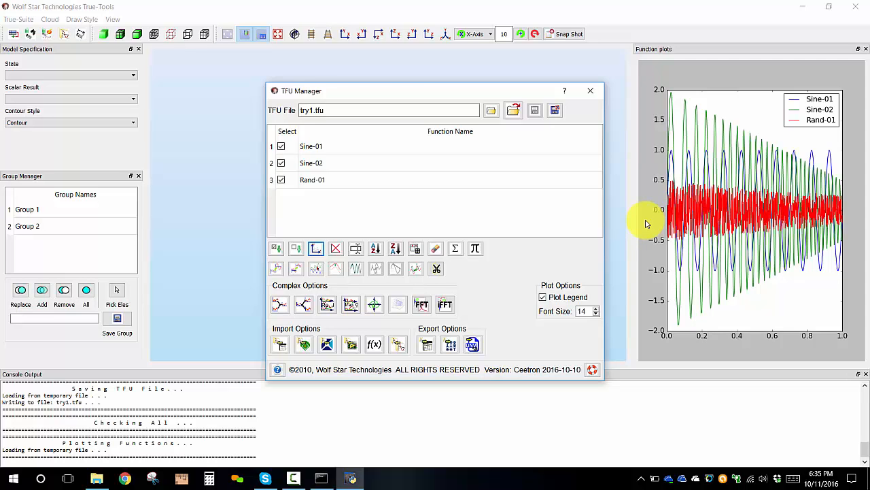
{"action": "left_click", "coordinate": [867, 50]}
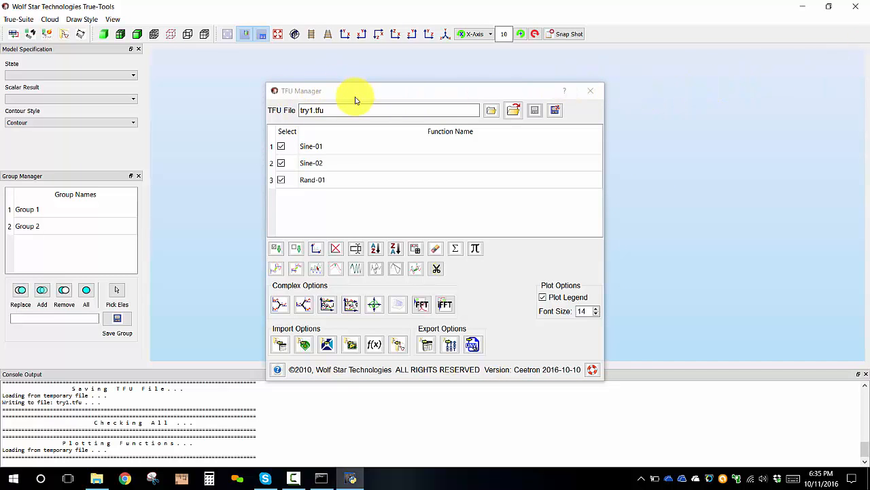
Close the TFU Manager, open the True-QSE module and enter try1 as the event file name
{"action": "left_click", "coordinate": [595, 91]}
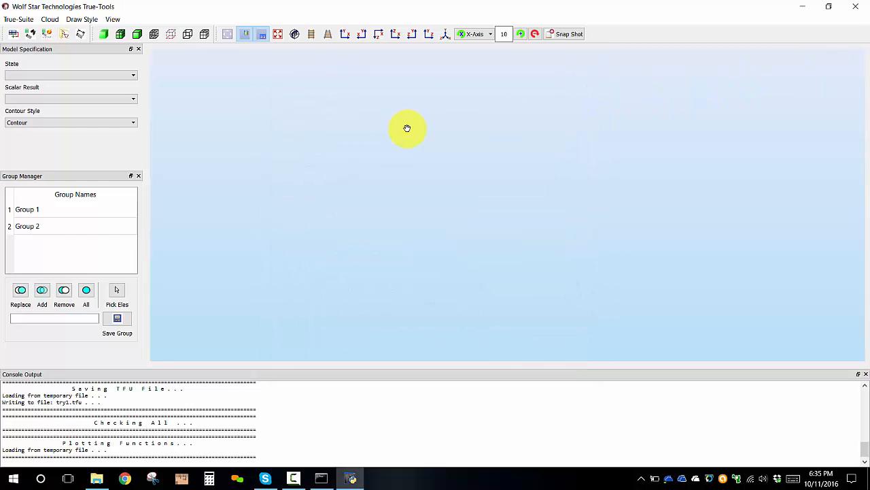
{"action": "left_click", "coordinate": [14, 34]}
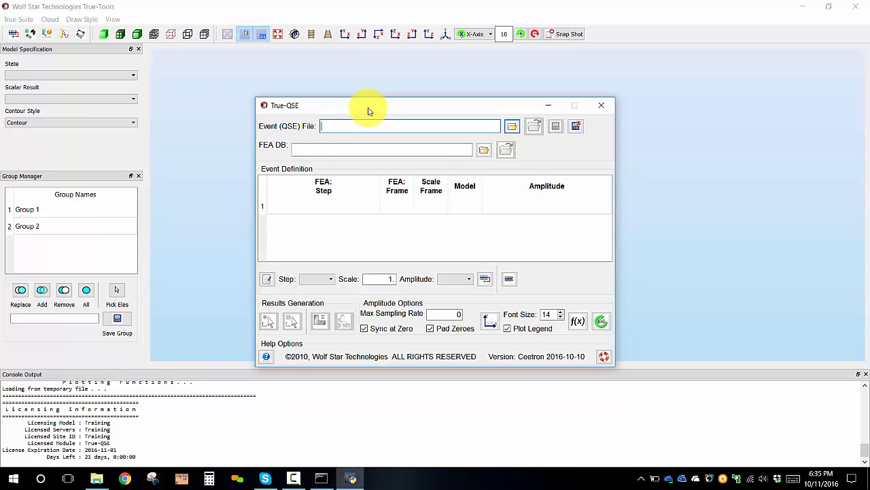
{"action": "left_click_drag", "start_coordinate": [368, 110], "coordinate": [399, 108]}
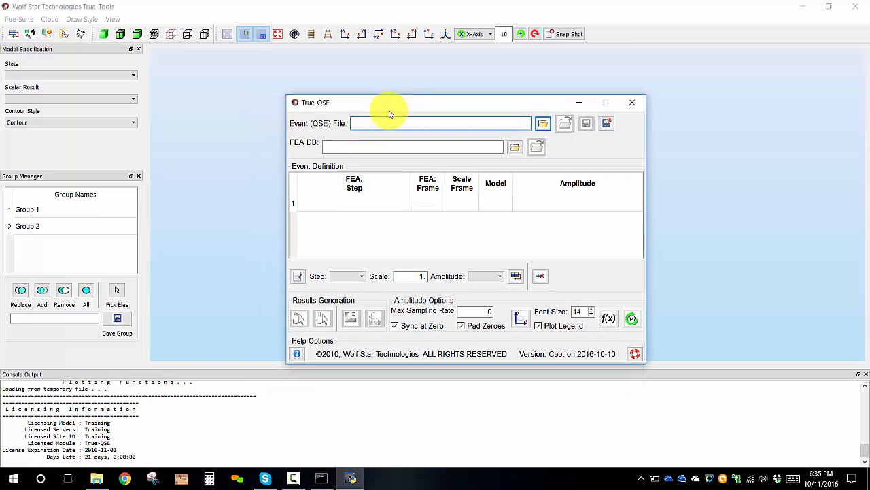
{"action": "left_click", "coordinate": [376, 125]}
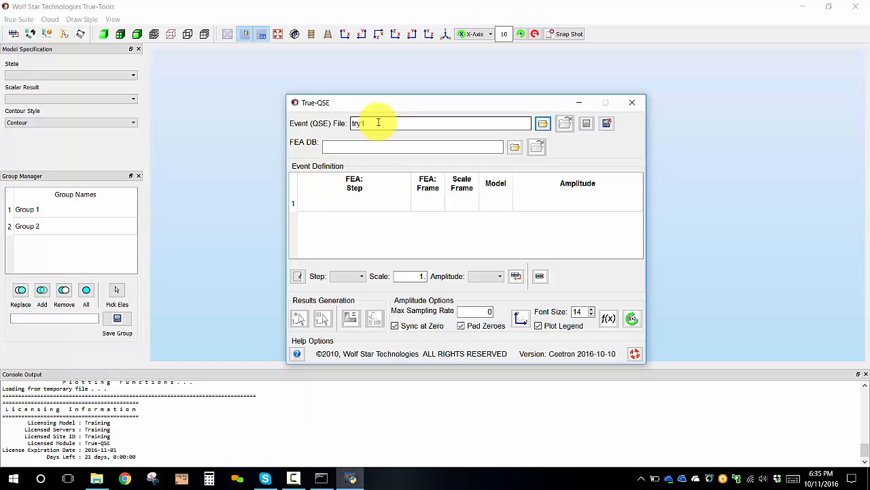
{"action": "type", "text": "try1"}
Load the ANSYS binary result file Headlamp_GLoads.rst as the FEA database and place the True-QSE window clear of the model
{"action": "left_click", "coordinate": [409, 151]}
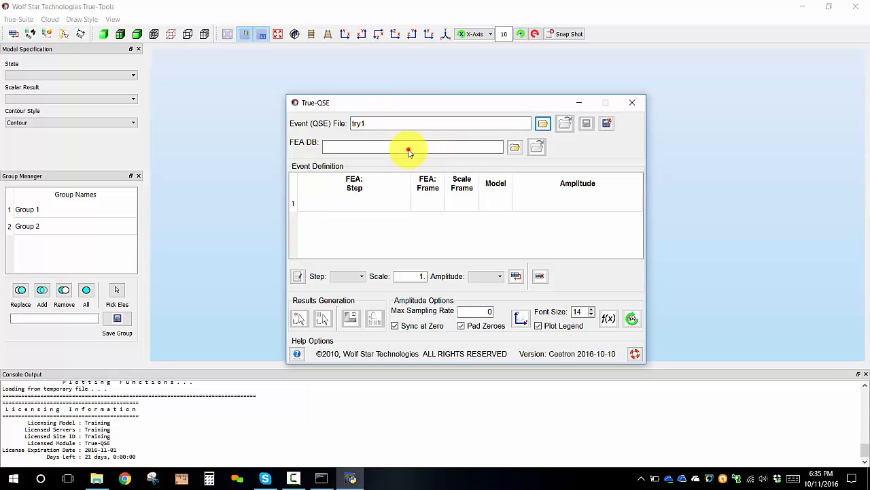
{"action": "left_click", "coordinate": [516, 149]}
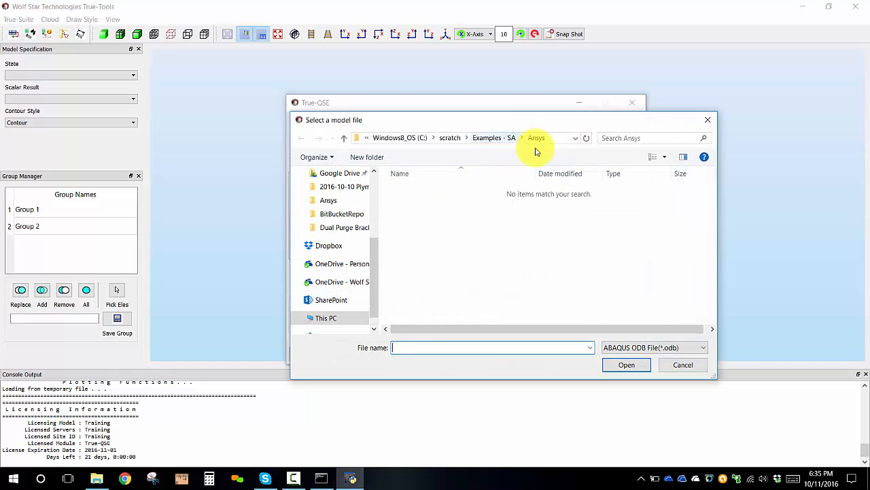
{"action": "left_click", "coordinate": [620, 348]}
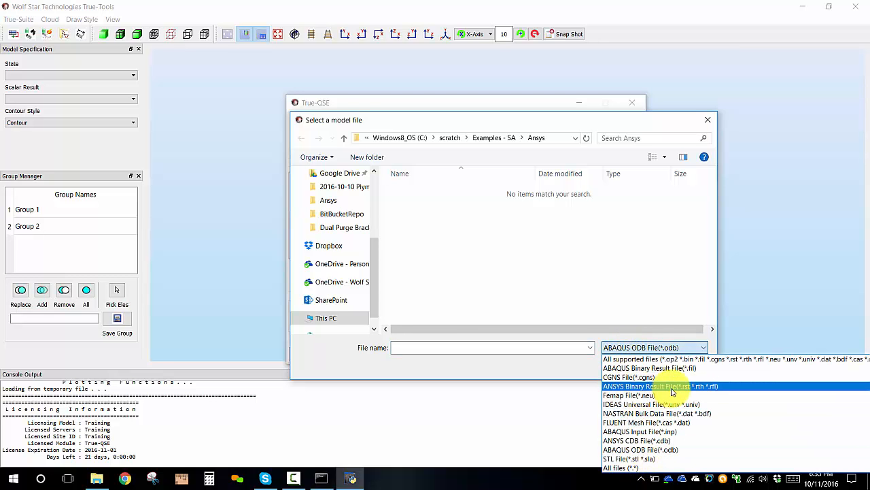
{"action": "left_click", "coordinate": [678, 388]}
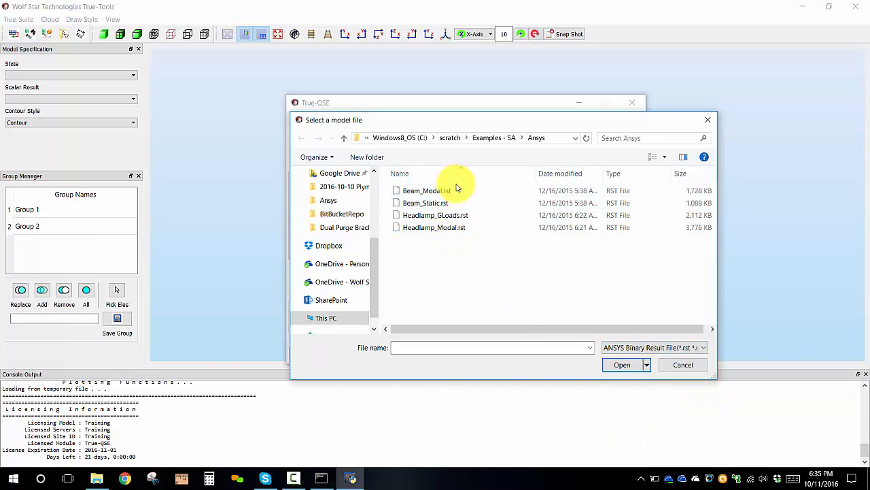
{"action": "left_click", "coordinate": [461, 216]}
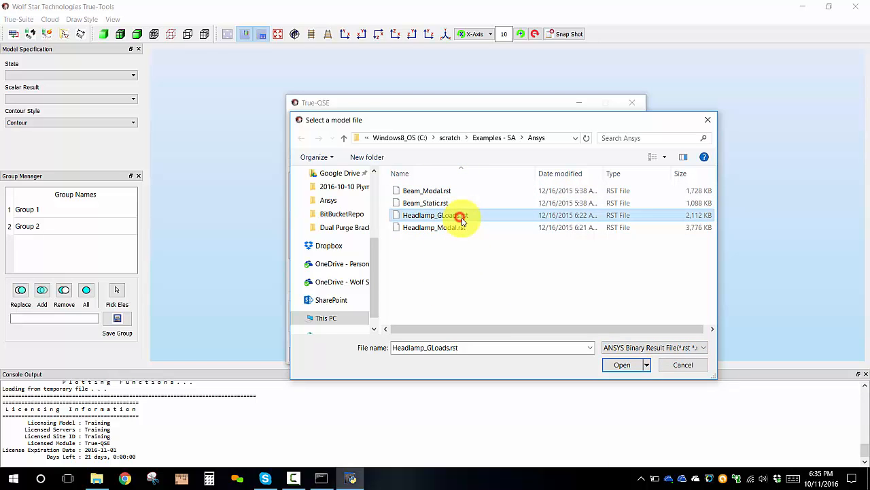
{"action": "left_click", "coordinate": [621, 366]}
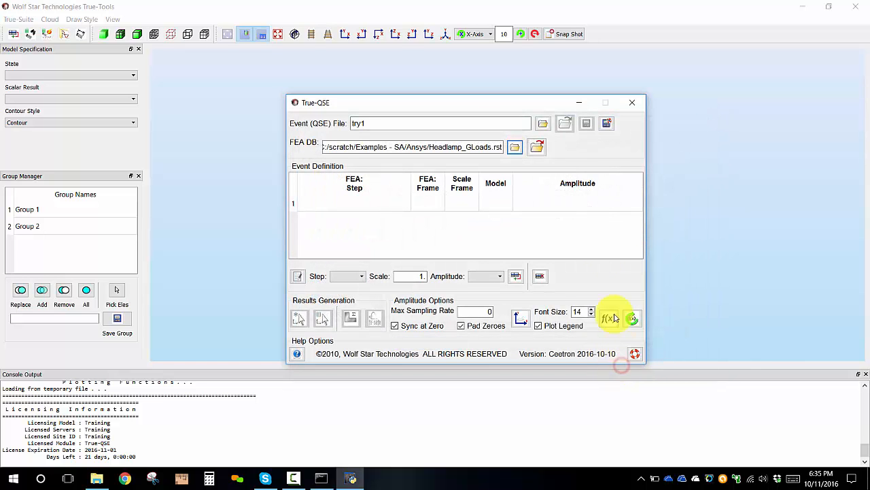
{"action": "left_click", "coordinate": [539, 148]}
{"action": "left_click_drag", "start_coordinate": [513, 102], "coordinate": [706, 148]}
{"action": "left_click_drag", "start_coordinate": [385, 156], "coordinate": [407, 178]}
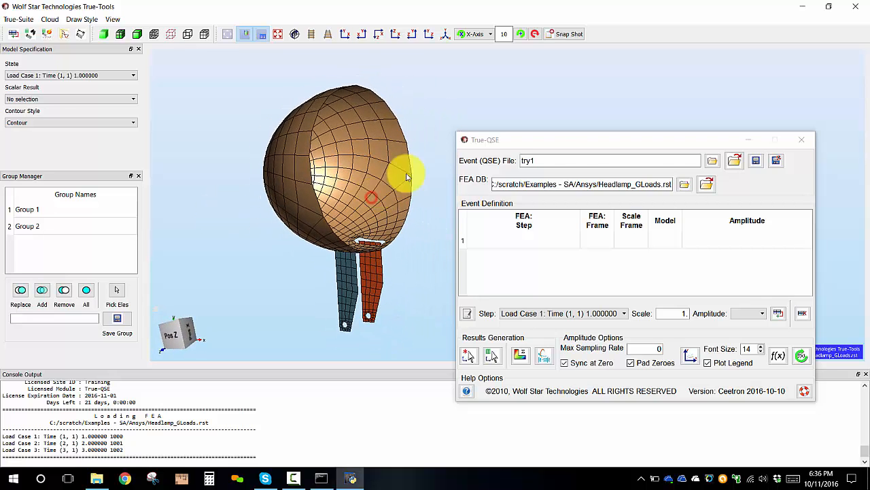
{"action": "left_click_drag", "start_coordinate": [550, 139], "coordinate": [537, 99]}
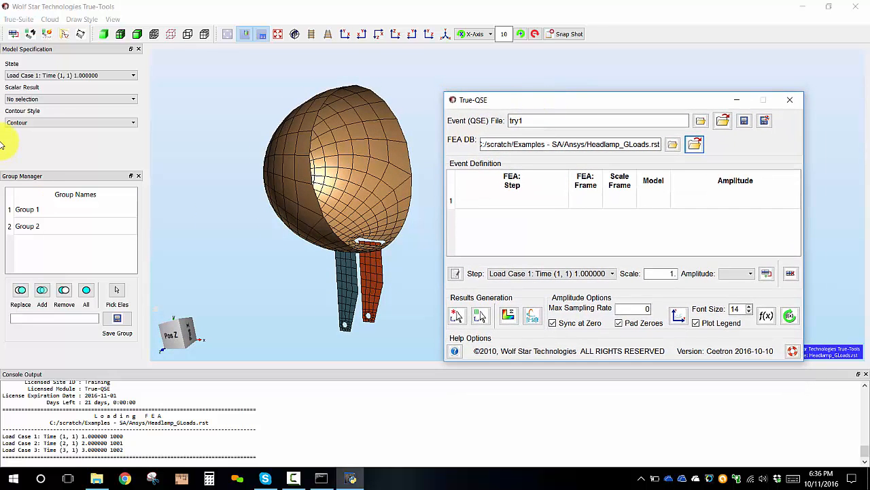
Contour the All Displacement result on the headlamp model for Load Cases 1, 2 and 3
{"action": "left_click", "coordinate": [87, 100]}
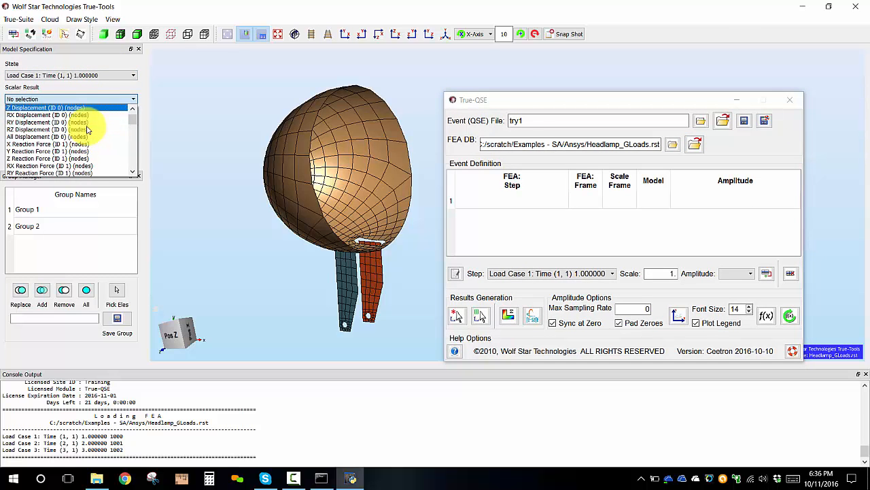
{"action": "scroll", "coordinate": [82, 136], "scroll_direction": "down", "scroll_amount": 3}
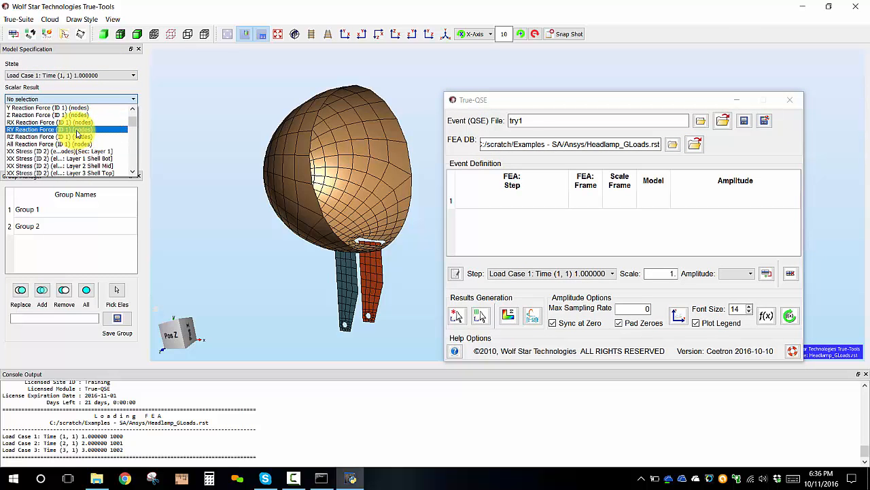
{"action": "scroll", "coordinate": [77, 134], "scroll_direction": "up", "scroll_amount": 3}
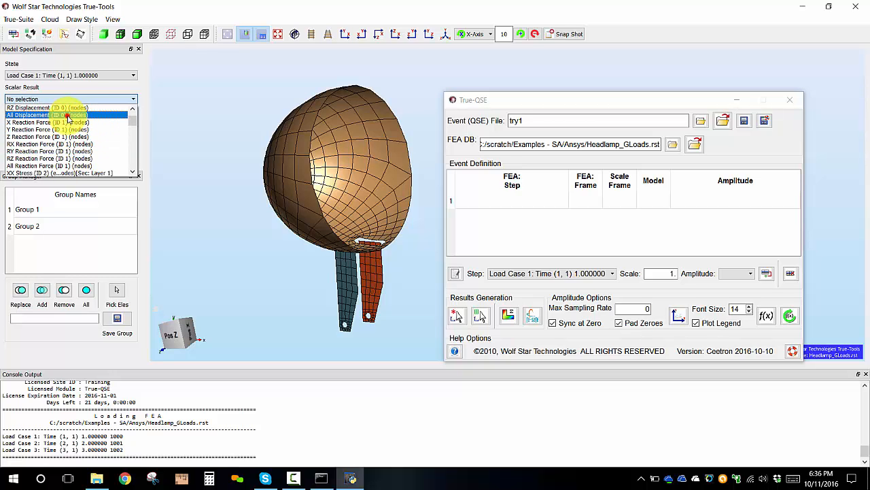
{"action": "left_click", "coordinate": [68, 116]}
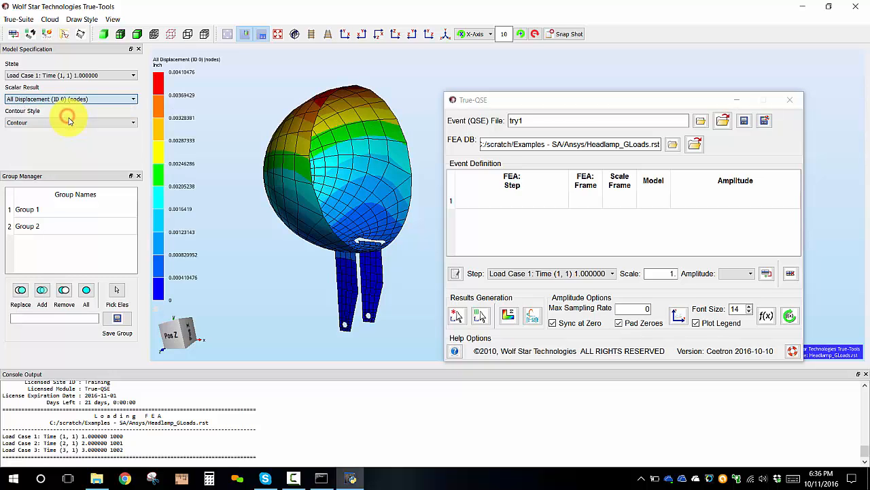
{"action": "left_click", "coordinate": [94, 79]}
{"action": "left_click", "coordinate": [89, 89]}
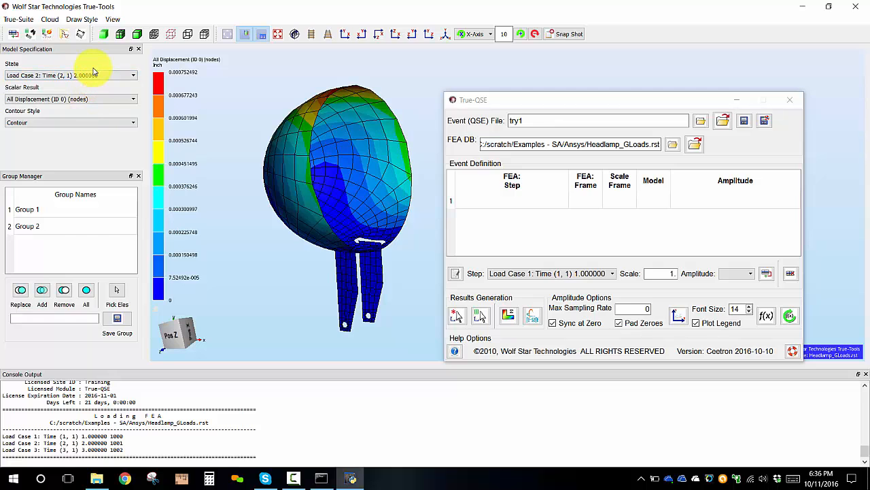
{"action": "left_click", "coordinate": [95, 73]}
{"action": "left_click", "coordinate": [89, 98]}
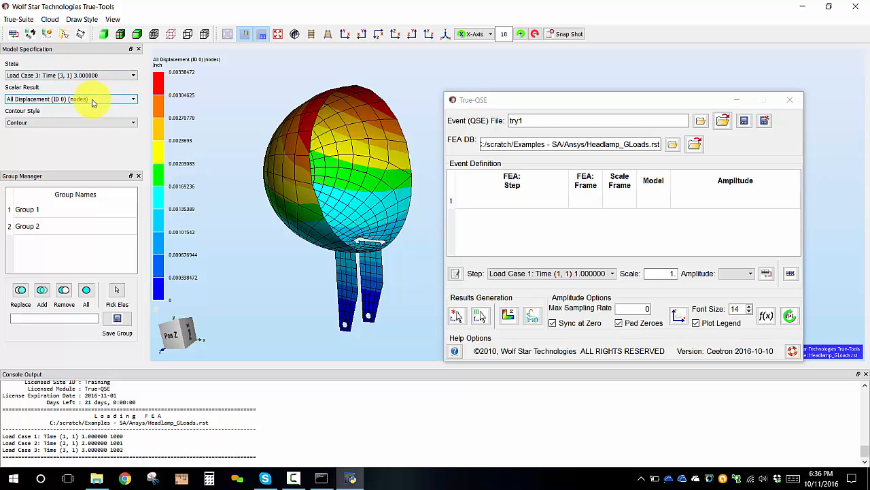
Contour the 1st Principal Strain at Layer 3 Shell Top and view it for Load Cases 3, 2 and 1
{"action": "left_click", "coordinate": [92, 99]}
{"action": "scroll", "coordinate": [98, 148], "scroll_direction": "down", "scroll_amount": 10}
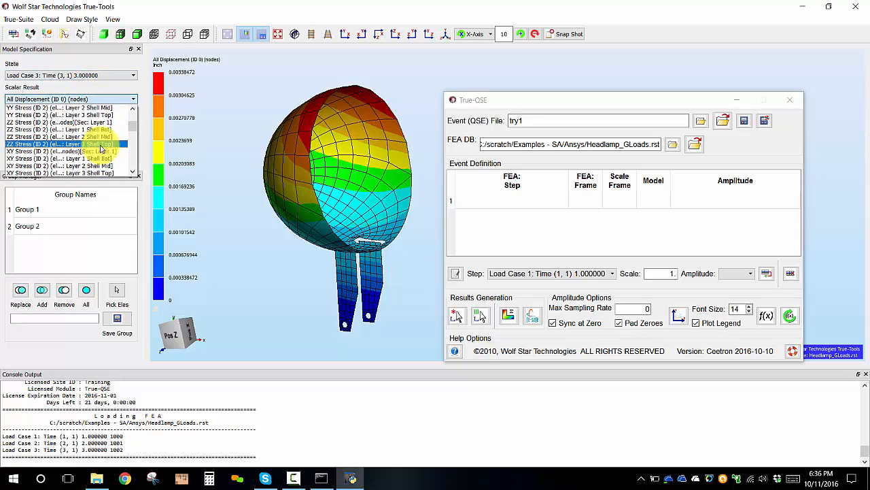
{"action": "scroll", "coordinate": [88, 145], "scroll_direction": "down", "scroll_amount": 3}
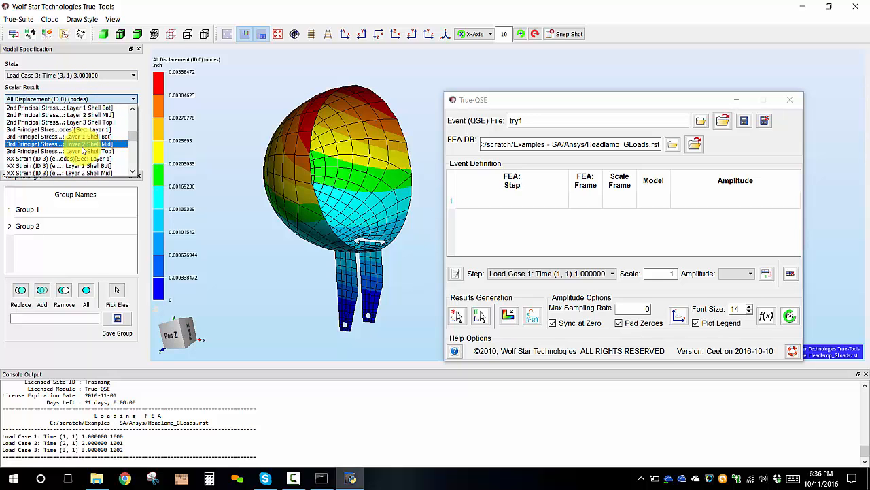
{"action": "scroll", "coordinate": [80, 144], "scroll_direction": "down", "scroll_amount": 8}
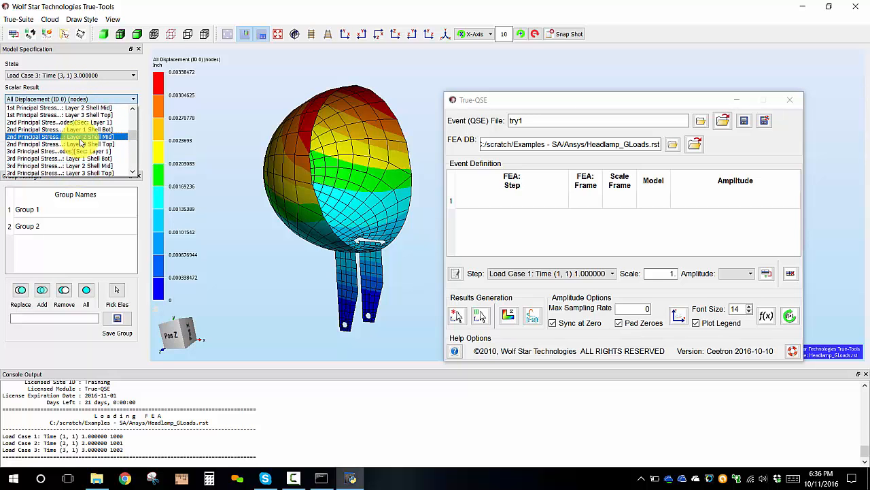
{"action": "scroll", "coordinate": [80, 145], "scroll_direction": "down", "scroll_amount": 3}
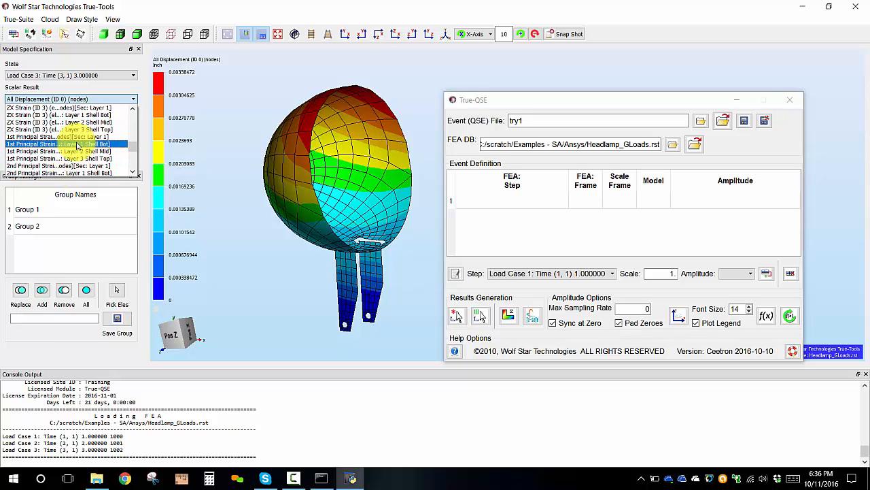
{"action": "left_click", "coordinate": [83, 158]}
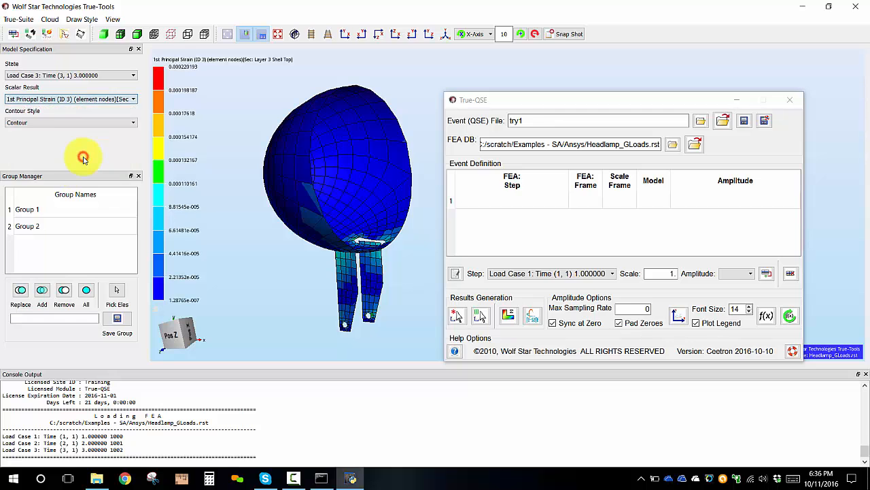
{"action": "left_click", "coordinate": [115, 76]}
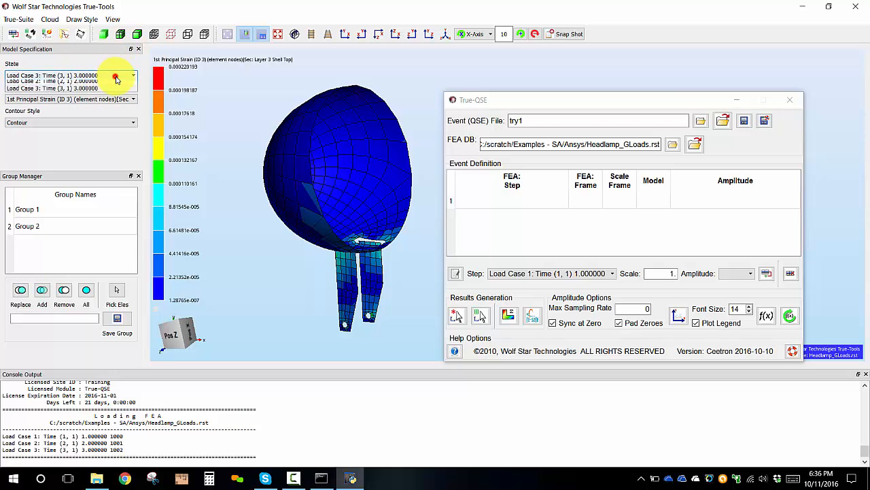
{"action": "left_click", "coordinate": [113, 91]}
{"action": "left_click", "coordinate": [114, 77]}
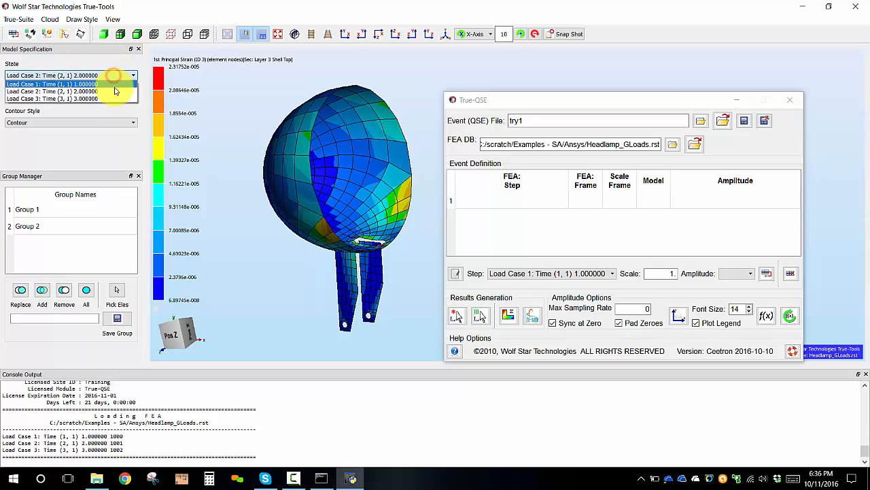
{"action": "left_click", "coordinate": [114, 86]}
Reset the scalar result to No selection to remove the contour, and clear the space around the enlarged model
{"action": "left_click", "coordinate": [116, 97]}
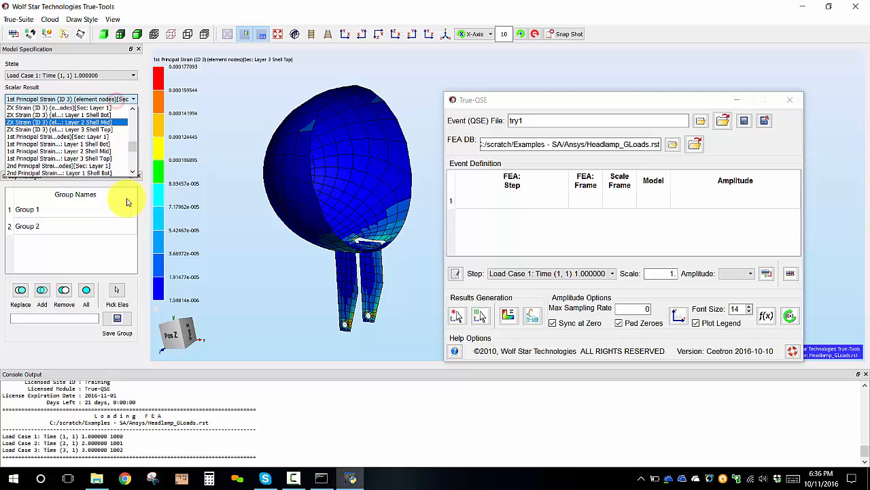
{"action": "scroll", "coordinate": [107, 139], "scroll_direction": "down", "scroll_amount": 5}
{"action": "scroll", "coordinate": [107, 140], "scroll_direction": "up", "scroll_amount": 10}
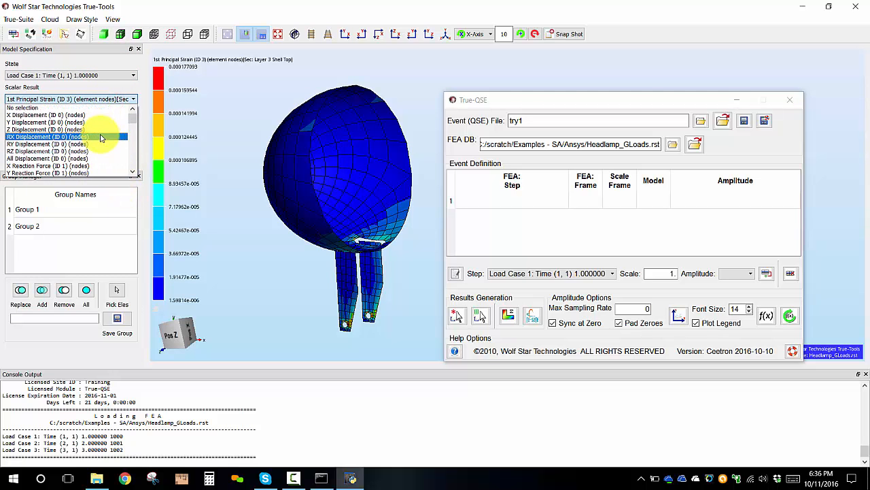
{"action": "left_click", "coordinate": [82, 108]}
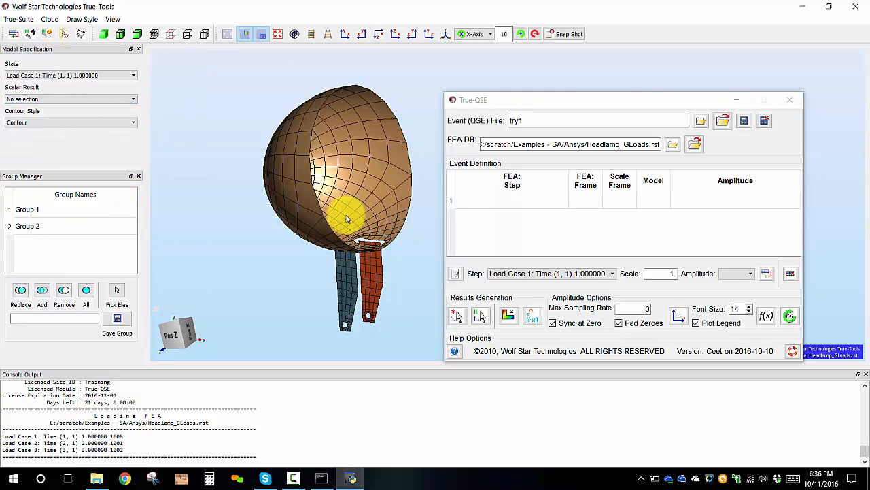
{"action": "scroll", "coordinate": [354, 207], "scroll_direction": "up", "scroll_amount": 3}
{"action": "left_click_drag", "start_coordinate": [354, 211], "coordinate": [408, 181]}
{"action": "left_click_drag", "start_coordinate": [554, 104], "coordinate": [594, 96]}
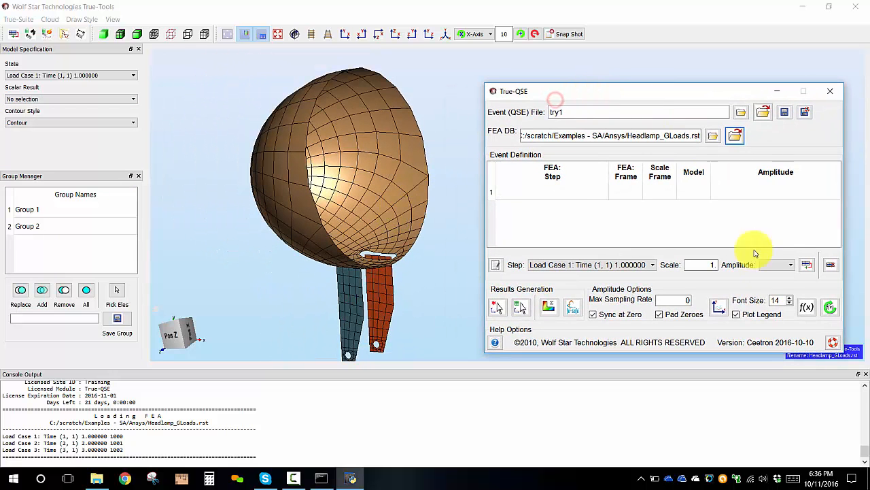
Open the TFU Manager from True-QSE to check the functions in try1.tfu, and close it again
{"action": "left_click", "coordinate": [725, 313]}
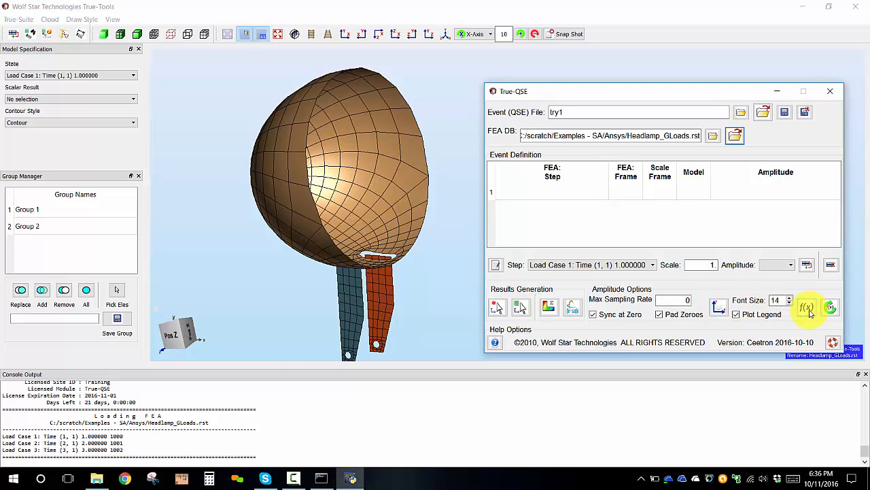
{"action": "left_click", "coordinate": [808, 309]}
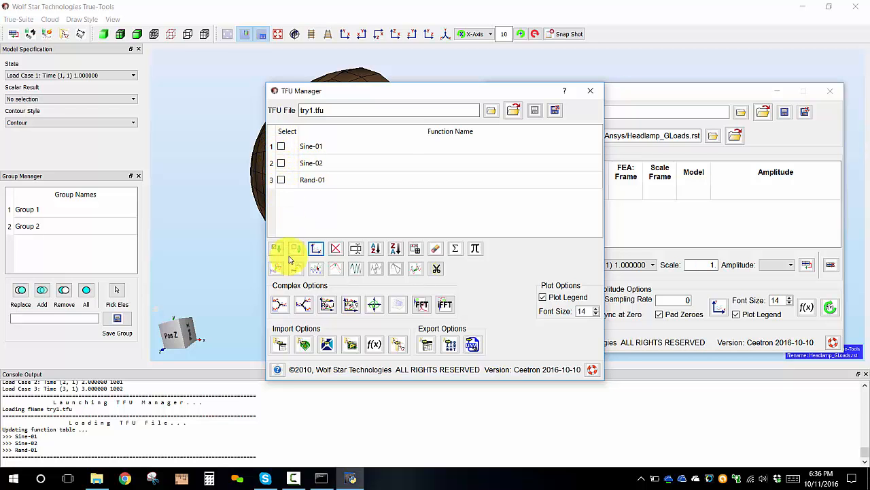
{"action": "left_click", "coordinate": [591, 91]}
{"action": "left_click_drag", "start_coordinate": [726, 96], "coordinate": [590, 96]}
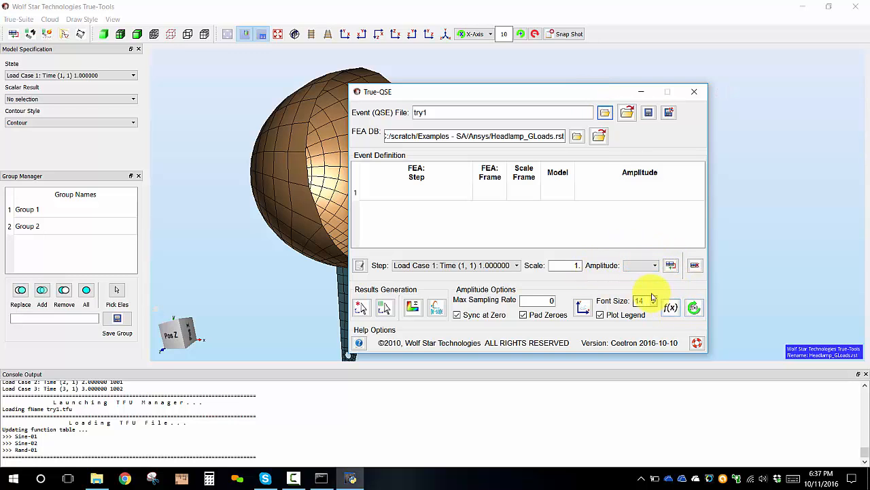
Refresh the True-QSE function list and check the functions offered as amplitudes
{"action": "left_click", "coordinate": [695, 310]}
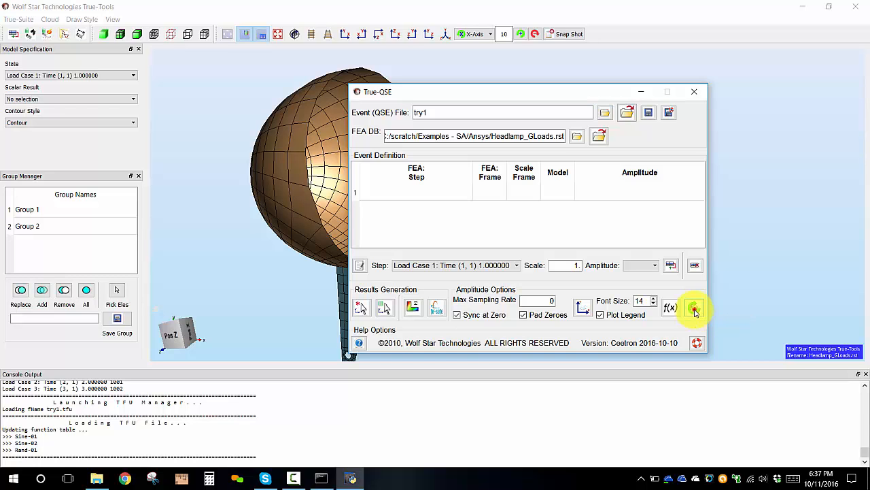
{"action": "left_click", "coordinate": [645, 267]}
{"action": "left_click", "coordinate": [644, 267]}
{"action": "left_click", "coordinate": [646, 266]}
Add an event row pairing Load Case 1 with the Sine-01 amplitude at scale 1
{"action": "left_click", "coordinate": [403, 267]}
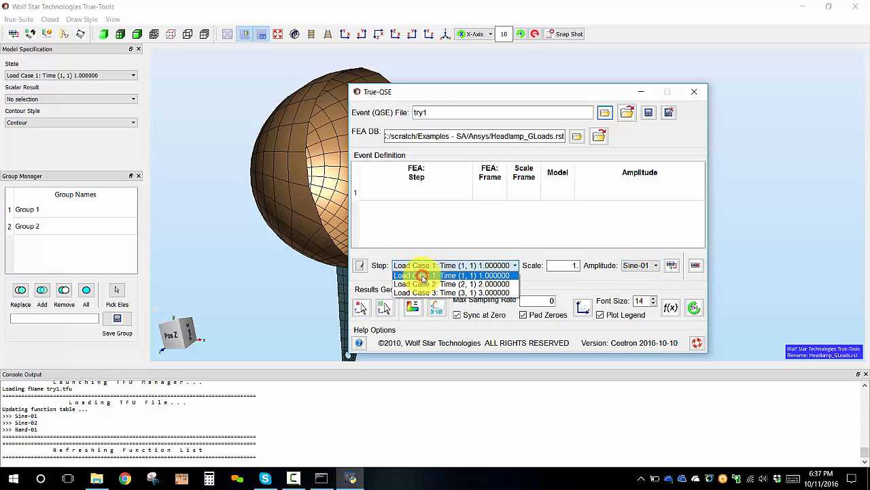
{"action": "left_click", "coordinate": [422, 276]}
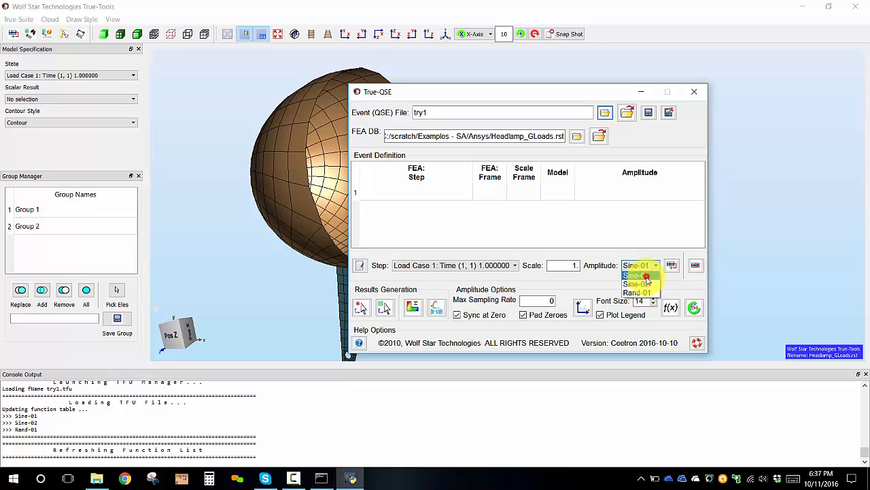
{"action": "left_click", "coordinate": [646, 266]}
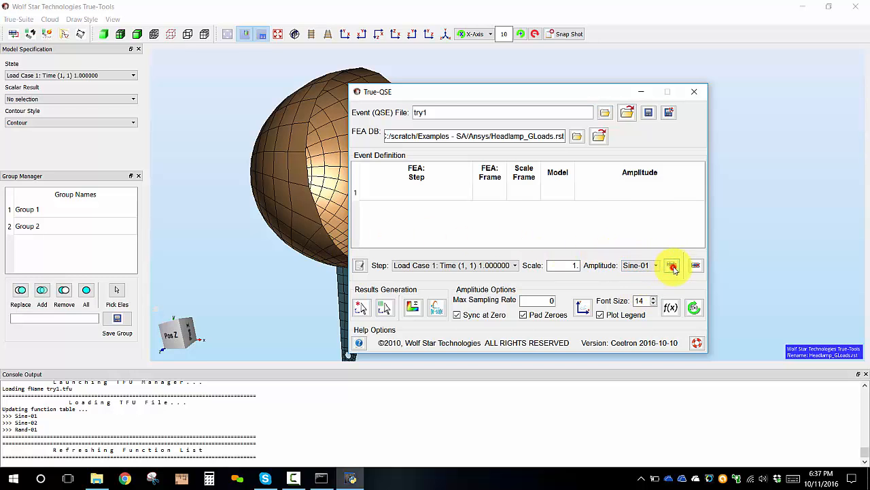
{"action": "left_click", "coordinate": [672, 266]}
Add an event row pairing Load Case 2 with the Sine-02 amplitude at scale 1
{"action": "left_click", "coordinate": [445, 266]}
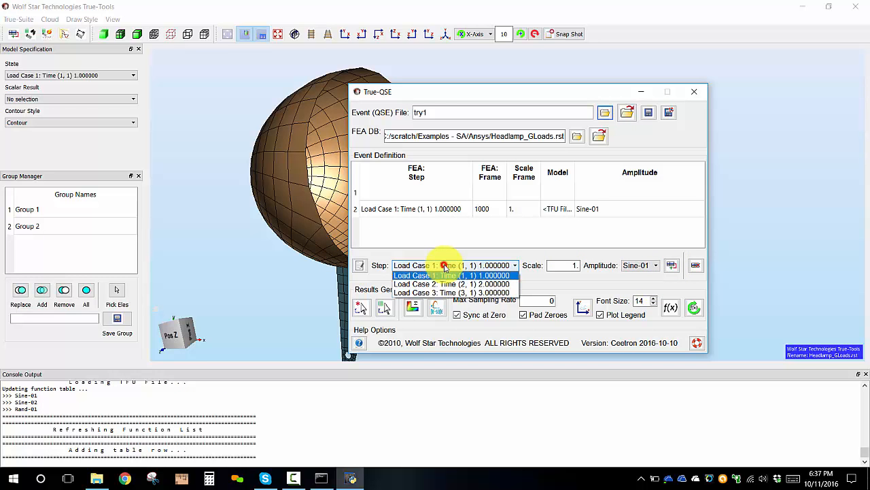
{"action": "left_click", "coordinate": [448, 283]}
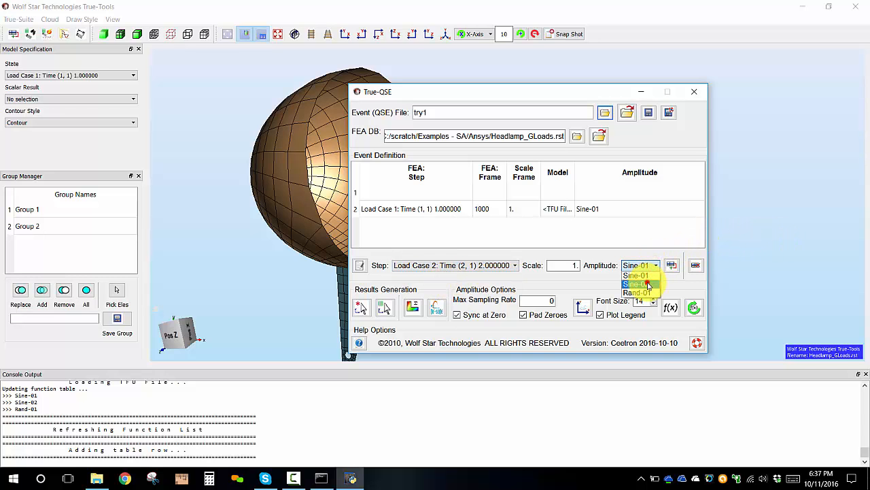
{"action": "left_click", "coordinate": [647, 281]}
{"action": "left_click", "coordinate": [673, 266]}
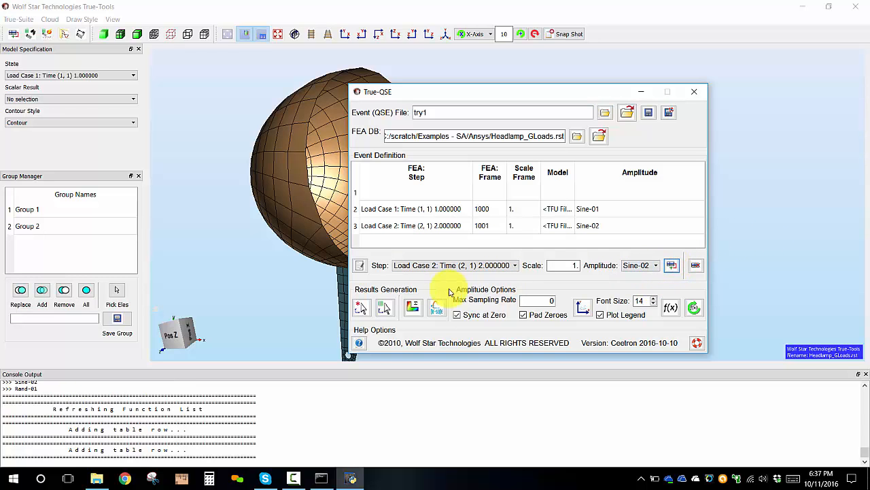
Add an event row pairing Load Case 3 with the Rand-01 amplitude at scale 1
{"action": "left_click", "coordinate": [461, 266]}
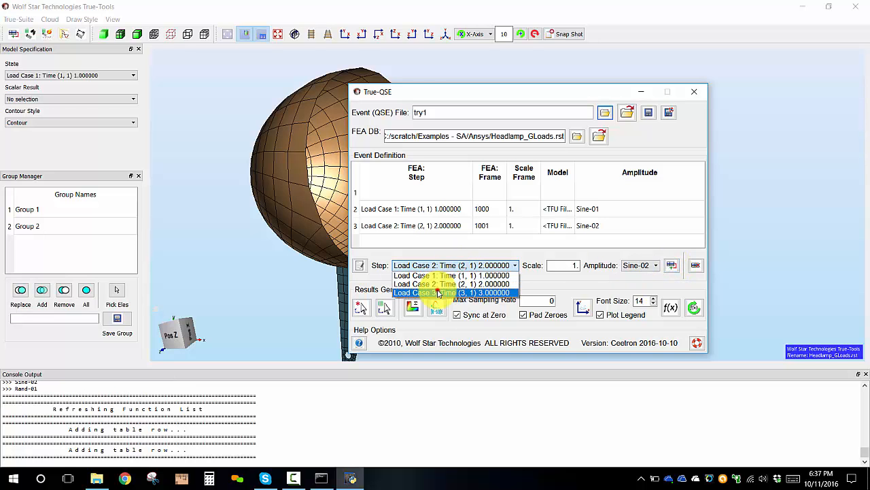
{"action": "left_click", "coordinate": [438, 290]}
{"action": "left_click", "coordinate": [639, 265]}
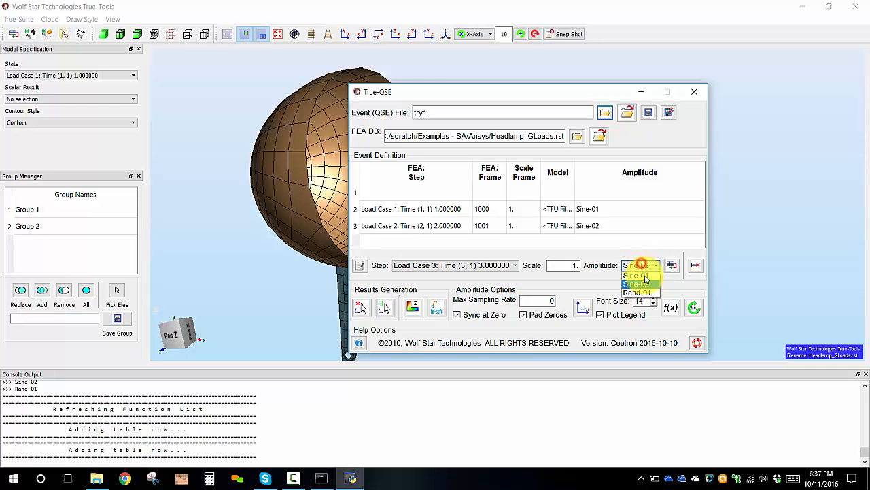
{"action": "left_click", "coordinate": [639, 293]}
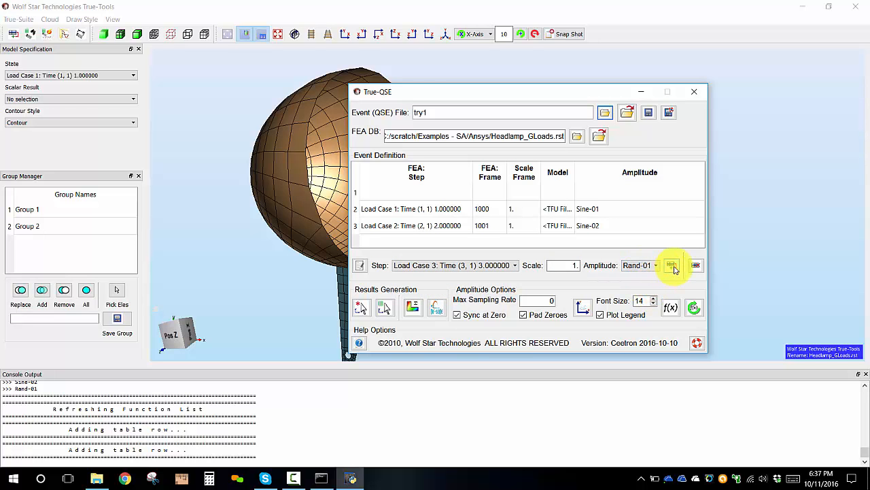
{"action": "left_click", "coordinate": [671, 266]}
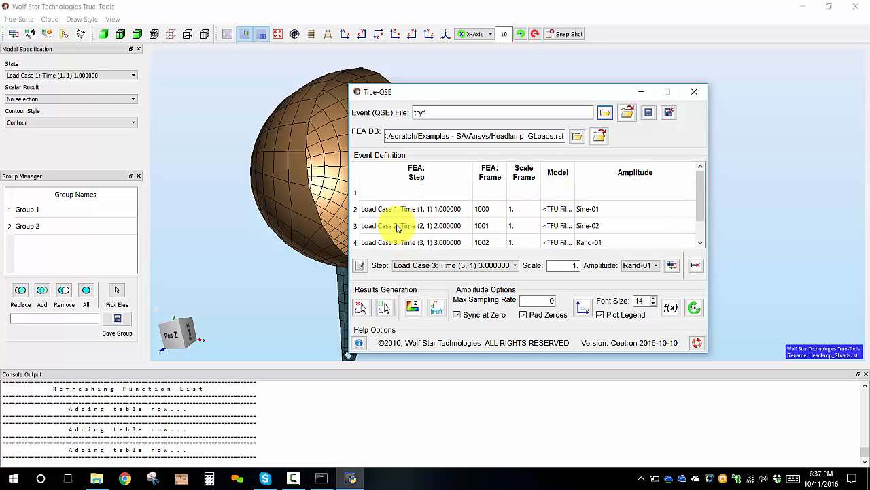
Delete the empty first row of the event definition and save the event as try1.qse
{"action": "left_click", "coordinate": [416, 195]}
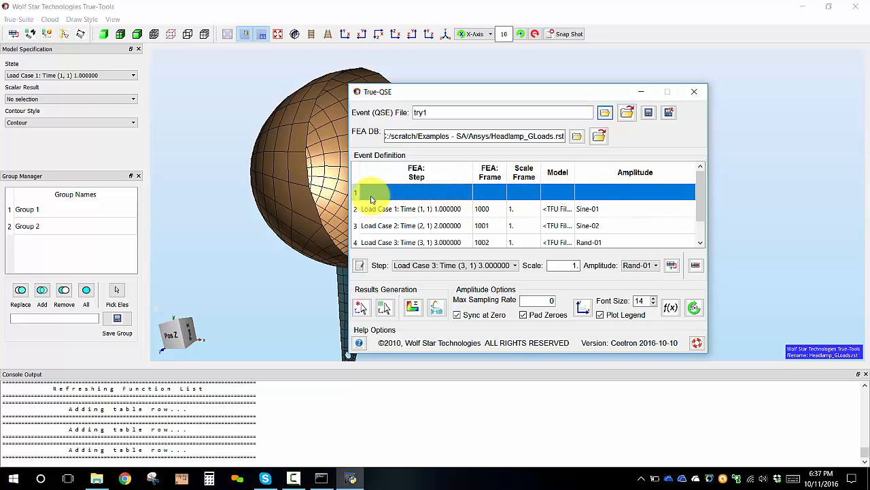
{"action": "left_click", "coordinate": [695, 267]}
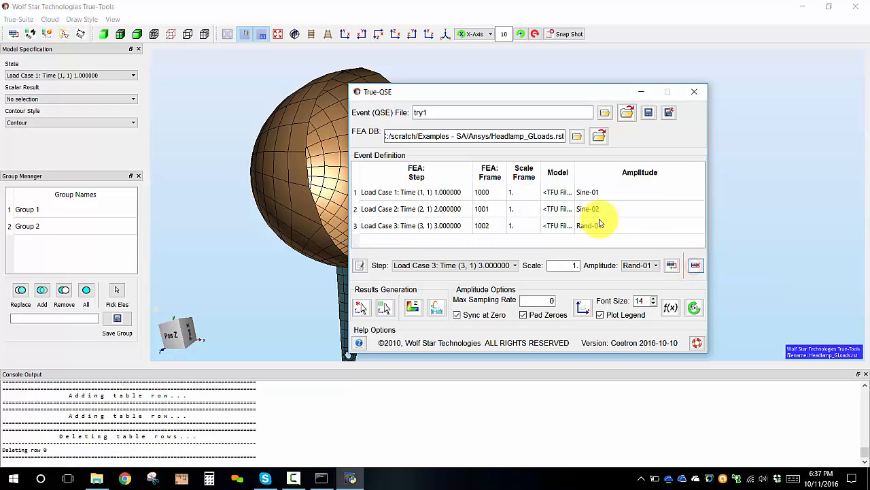
{"action": "left_click", "coordinate": [650, 116]}
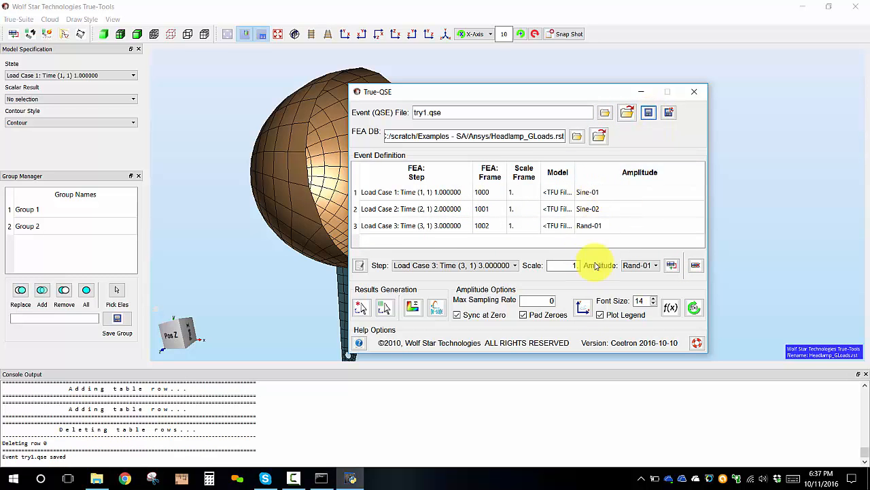
Plot the event's amplitude functions and widen the Event plots area so the whole legend fits
{"action": "left_click", "coordinate": [585, 310]}
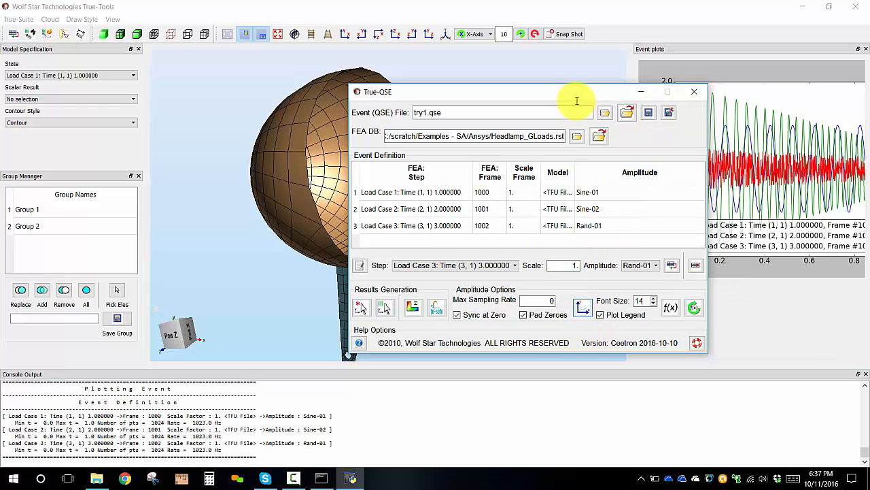
{"action": "left_click_drag", "start_coordinate": [567, 101], "coordinate": [310, 82]}
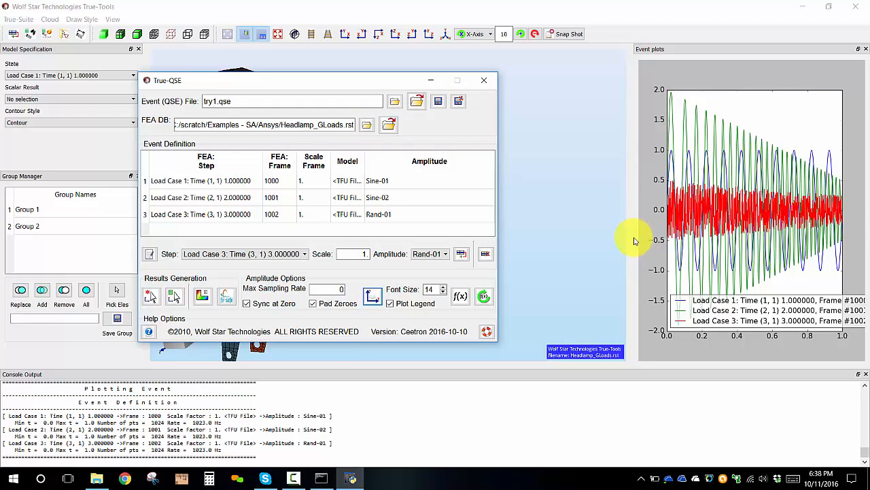
{"action": "left_click_drag", "start_coordinate": [632, 237], "coordinate": [518, 227]}
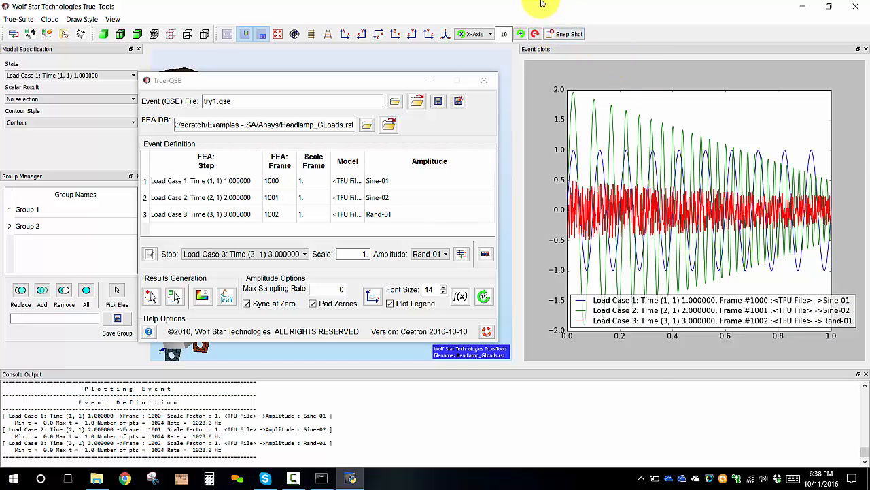
Start a Nodal Functions request for the event and pick one node on each side of the headlamp bowl's rim
{"action": "left_click_drag", "start_coordinate": [381, 81], "coordinate": [604, 92]}
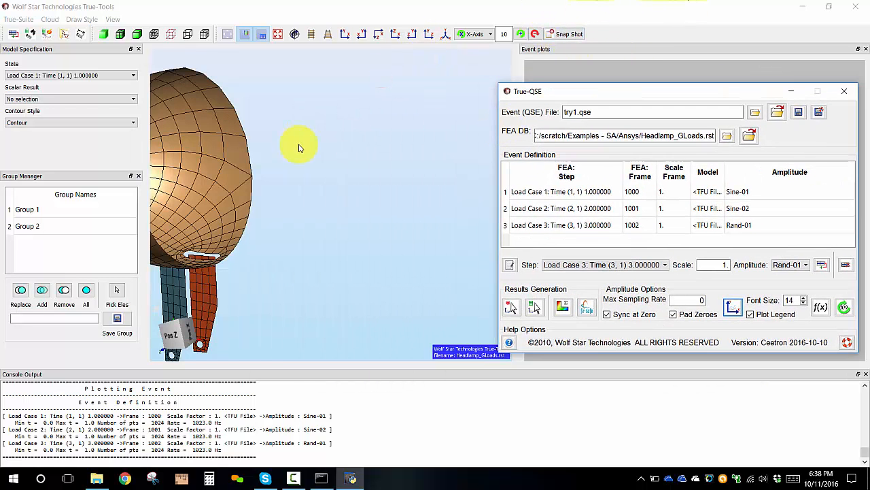
{"action": "left_click_drag", "start_coordinate": [298, 145], "coordinate": [410, 286]}
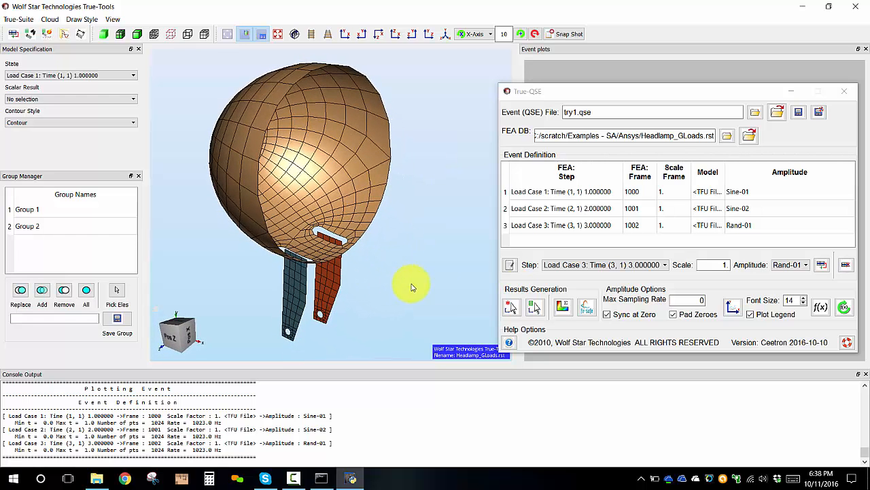
{"action": "left_click", "coordinate": [511, 308]}
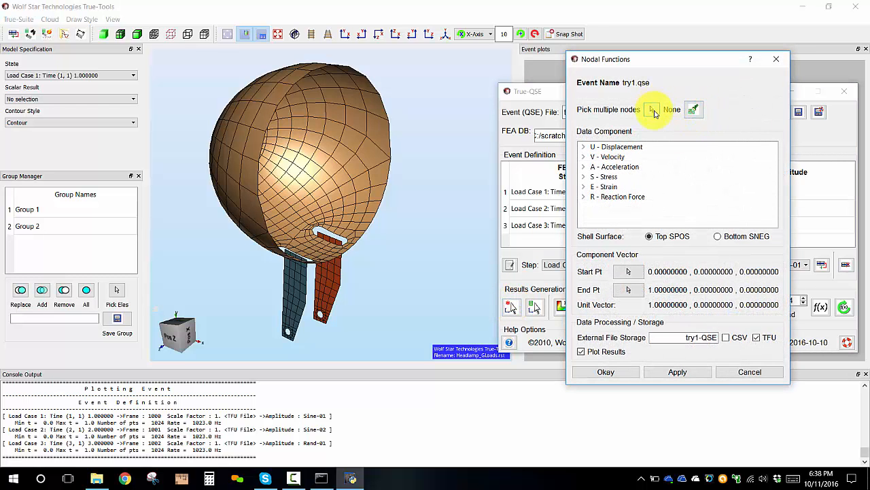
{"action": "left_click", "coordinate": [653, 111]}
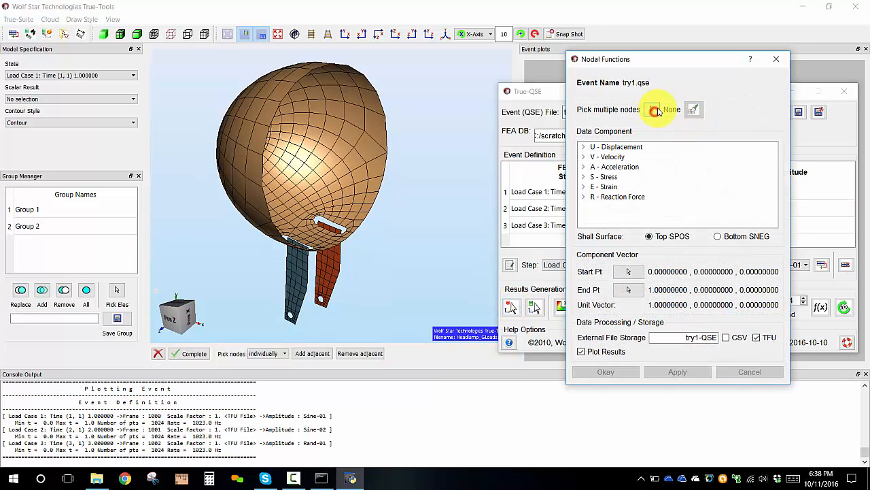
{"action": "left_click", "coordinate": [262, 187]}
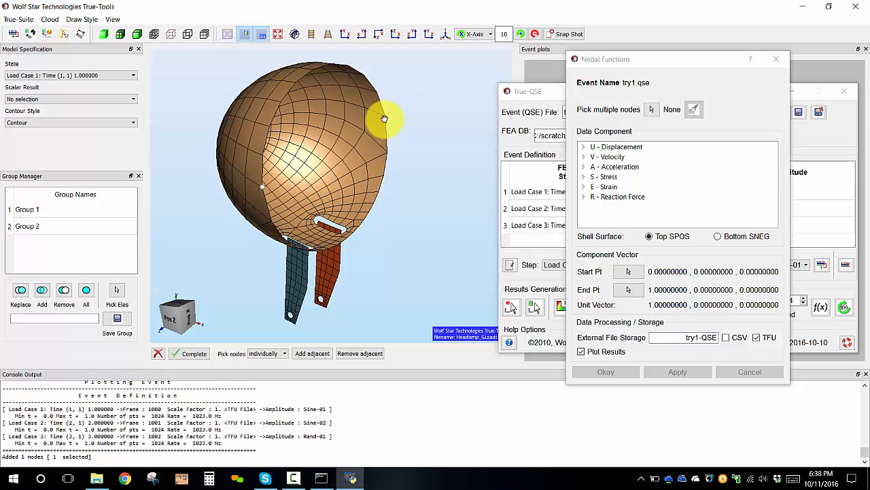
{"action": "left_click", "coordinate": [385, 117]}
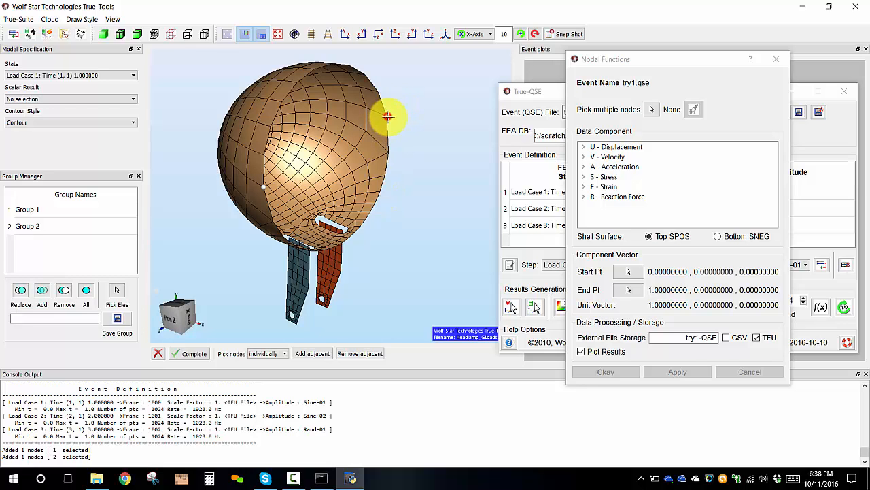
{"action": "left_click", "coordinate": [386, 117]}
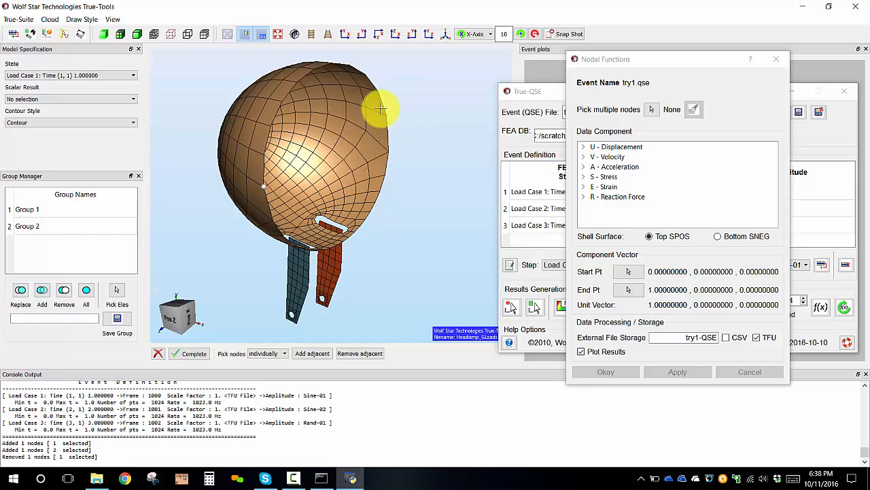
{"action": "left_click", "coordinate": [386, 117]}
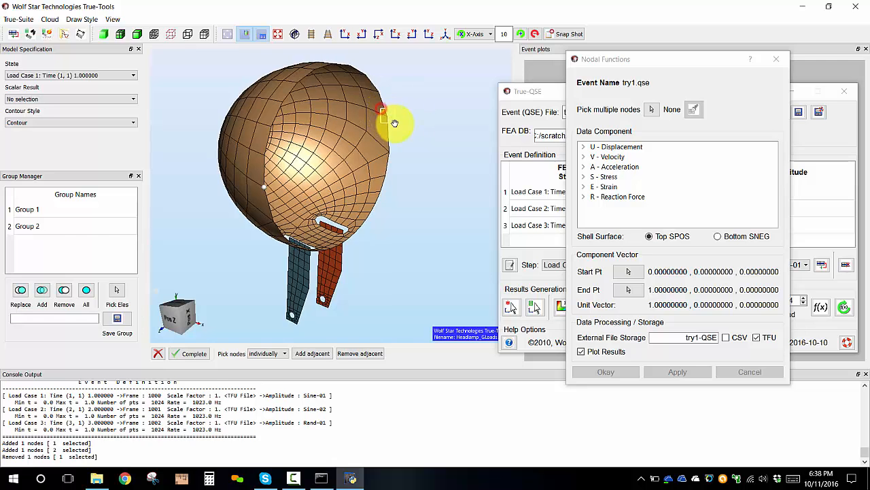
Add one edge node on the red leg and one on the blue leg, dropping the extra node, and complete the node selection
{"action": "left_click", "coordinate": [342, 272]}
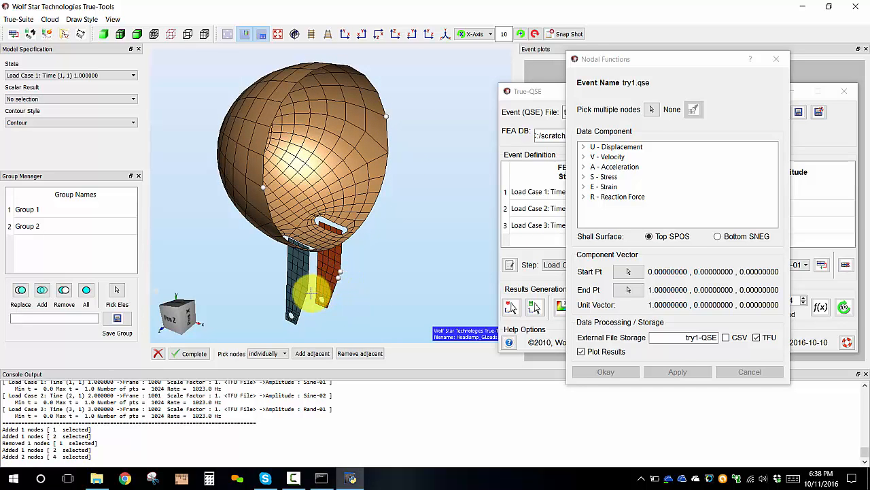
{"action": "left_click", "coordinate": [332, 274]}
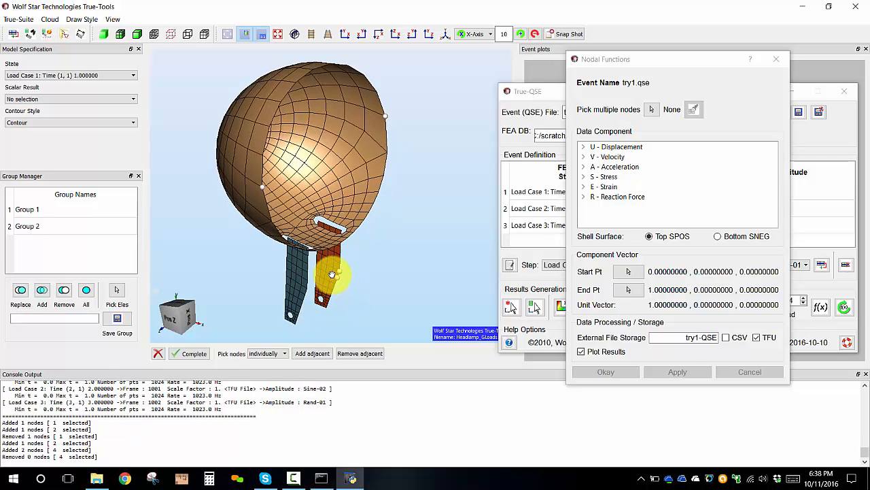
{"action": "mouse_move", "coordinate": [341, 286]}
{"action": "left_mouse_down"}
{"action": "mouse_move", "coordinate": [330, 274]}
{"action": "mouse_move", "coordinate": [305, 287]}
{"action": "left_mouse_up"}
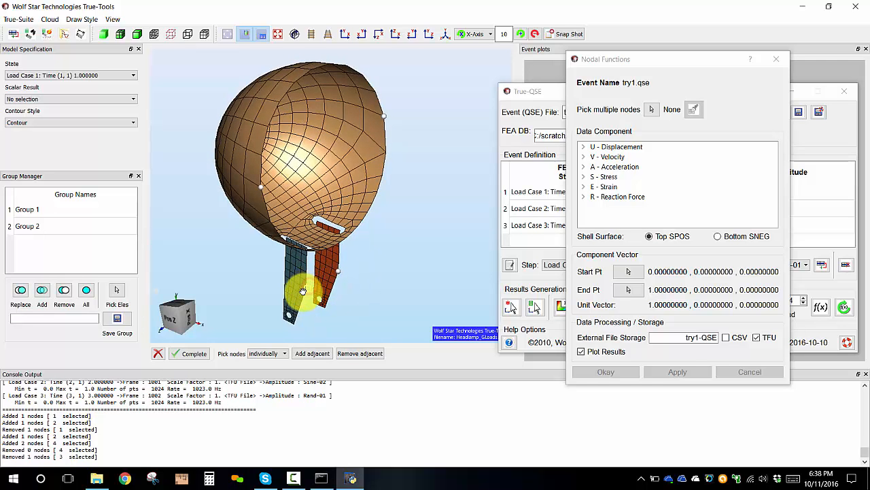
{"action": "left_click", "coordinate": [303, 291]}
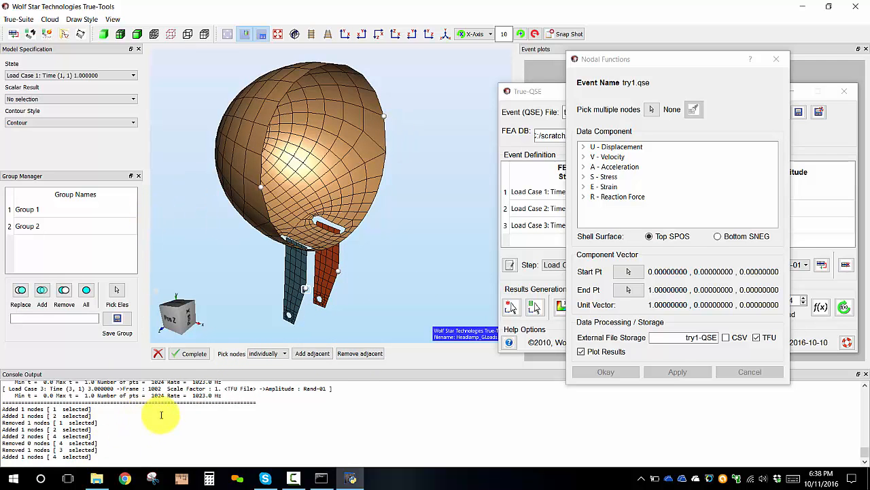
{"action": "left_click", "coordinate": [191, 353]}
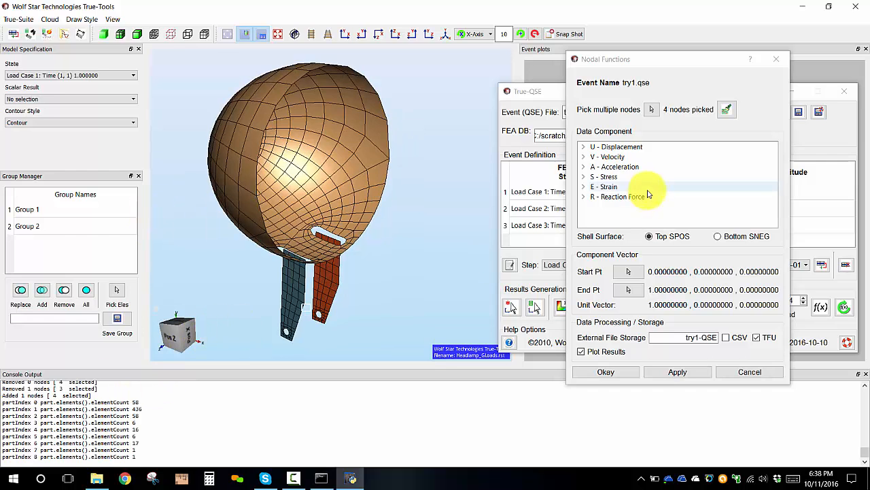
Highlight the picked nodes on the model and generate their U2 - Global Y displacement functions with plotting and TFU storage
{"action": "left_click", "coordinate": [728, 110]}
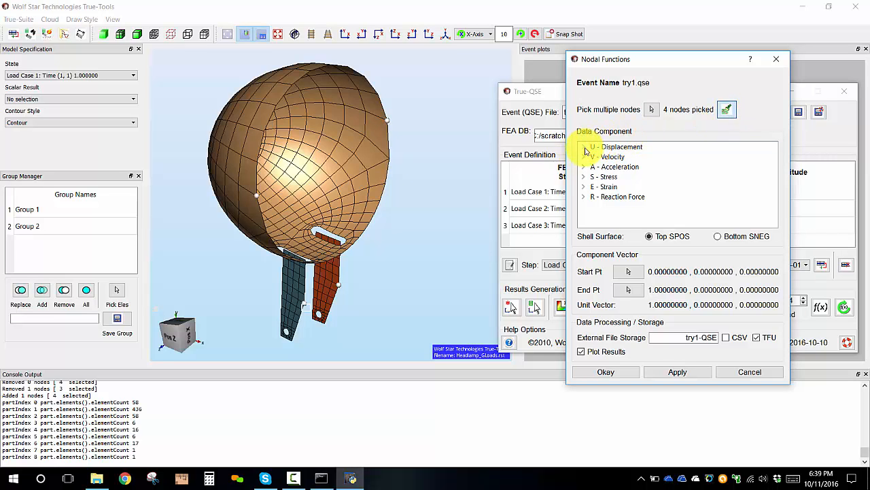
{"action": "left_click", "coordinate": [584, 147]}
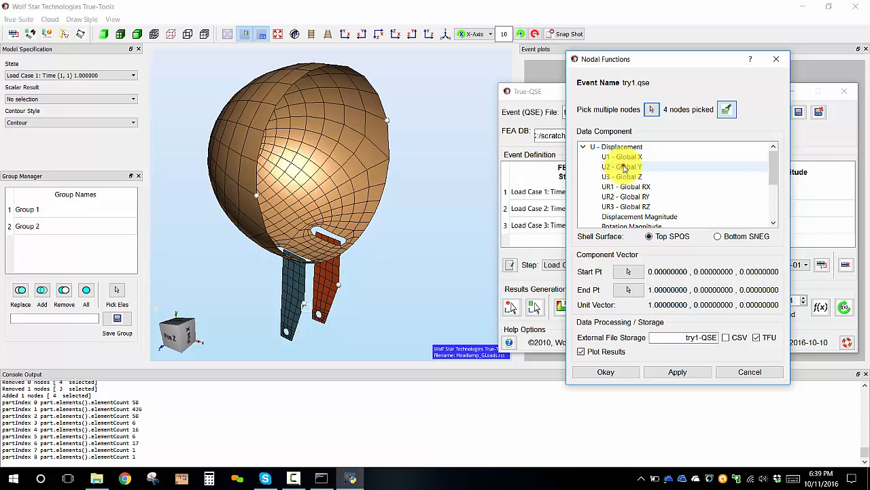
{"action": "left_click", "coordinate": [624, 168]}
{"action": "left_click", "coordinate": [677, 374]}
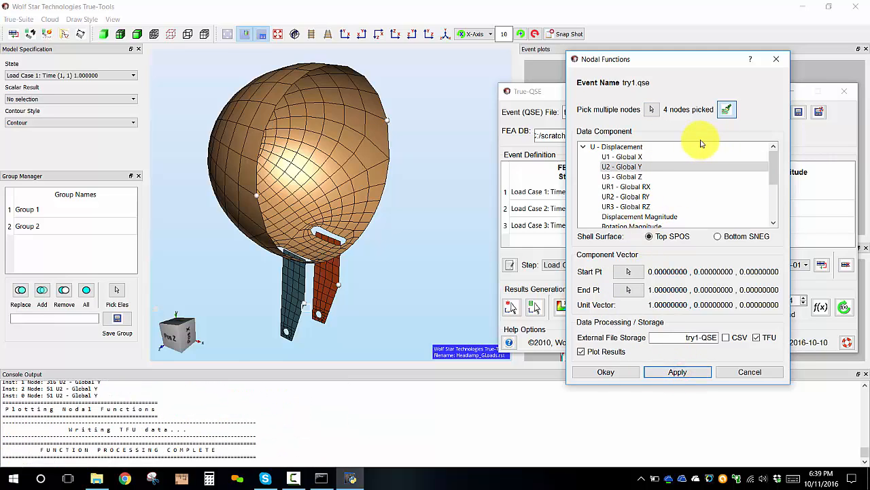
Clear the dialogs away from the plots and close Event plots so the QSE Results plot fills the space
{"action": "left_click_drag", "start_coordinate": [699, 66], "coordinate": [345, 63]}
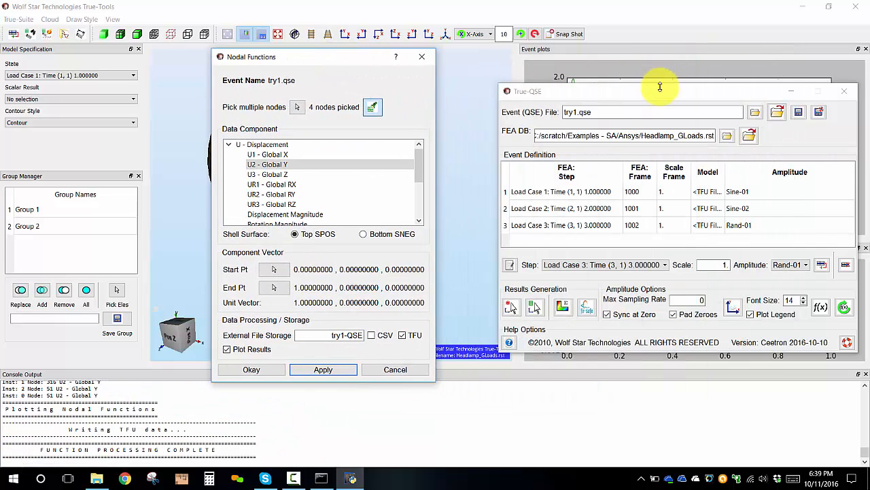
{"action": "left_click_drag", "start_coordinate": [661, 91], "coordinate": [625, 399]}
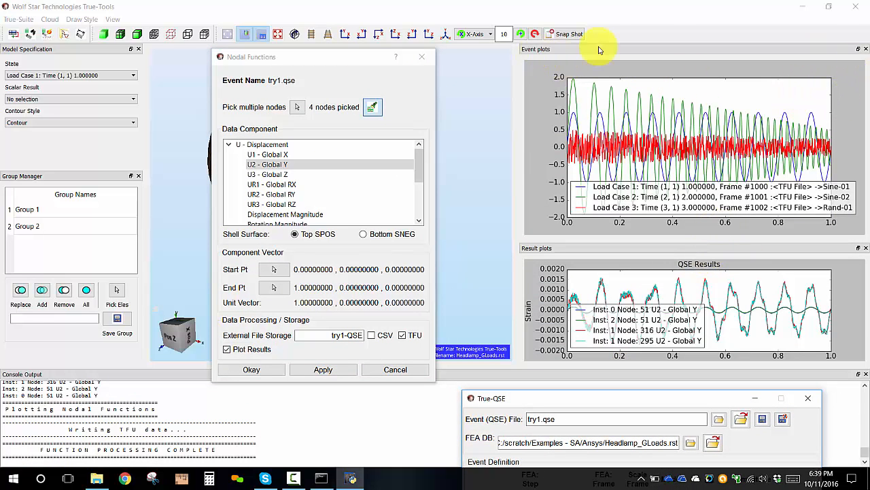
{"action": "left_click", "coordinate": [860, 50]}
{"action": "left_click", "coordinate": [865, 50]}
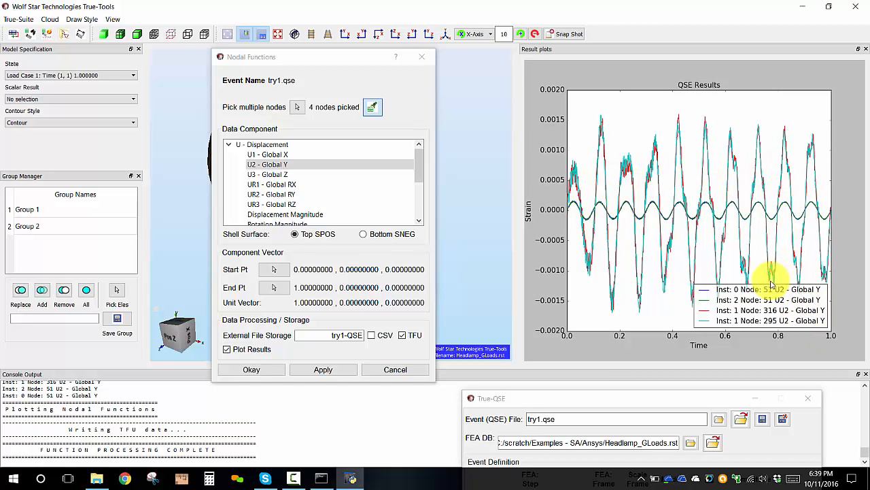
Generate the U3 - Global Z and the U1 - Global X displacement functions separately for the four picked nodes, with plotting and TFU storage
{"action": "left_click", "coordinate": [284, 175], "text": "ctrl"}
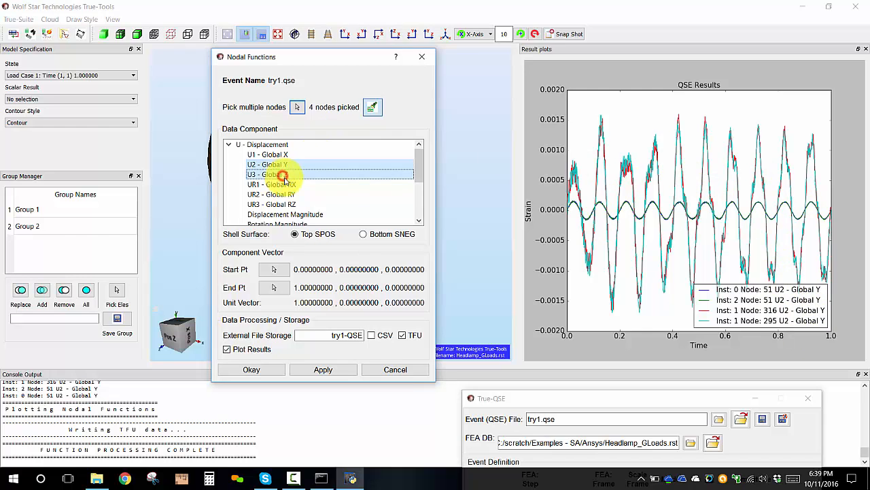
{"action": "left_click", "coordinate": [286, 175]}
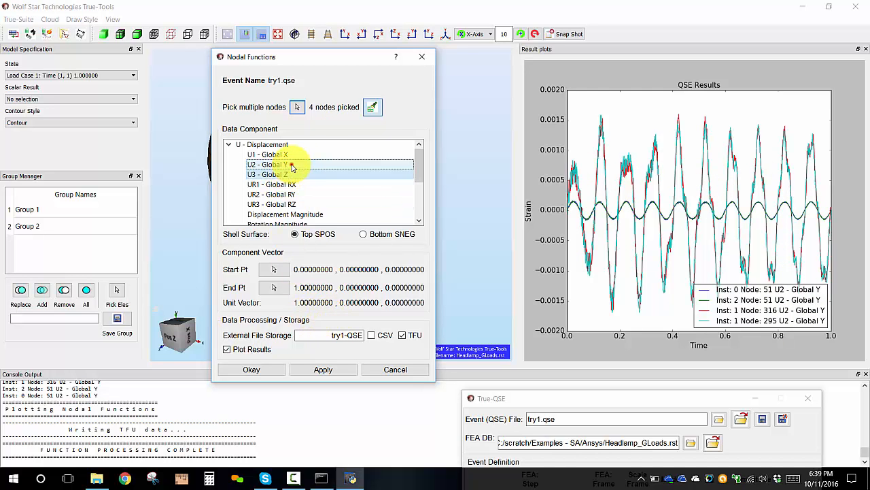
{"action": "left_click", "coordinate": [338, 372]}
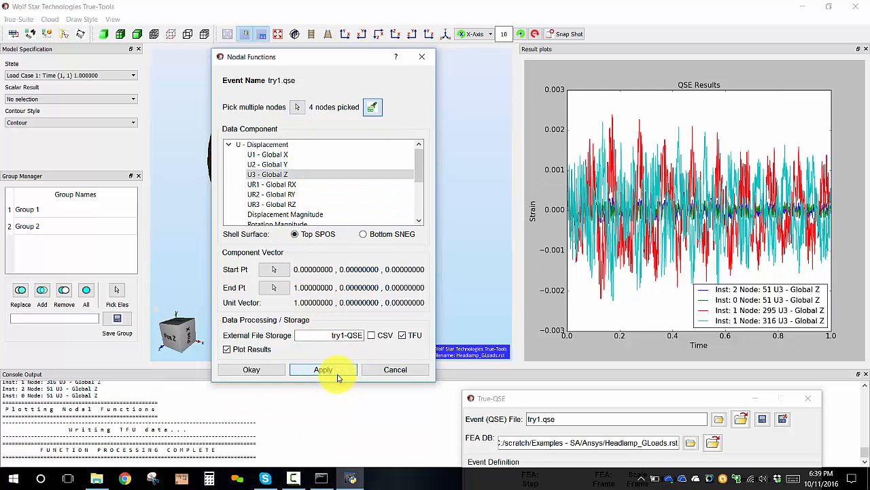
{"action": "left_click", "coordinate": [289, 154]}
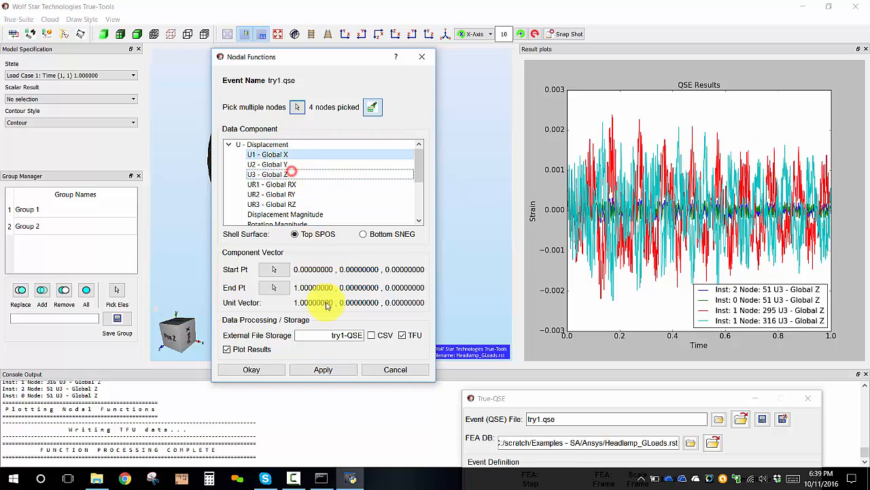
{"action": "left_click", "coordinate": [345, 373]}
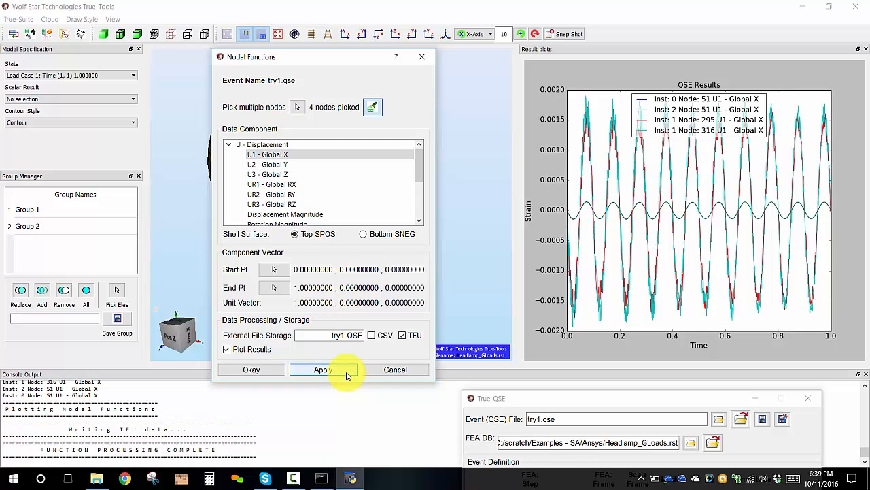
Move the True-QSE and Nodal Functions dialogs off the headlamp model
{"action": "left_click", "coordinate": [328, 336]}
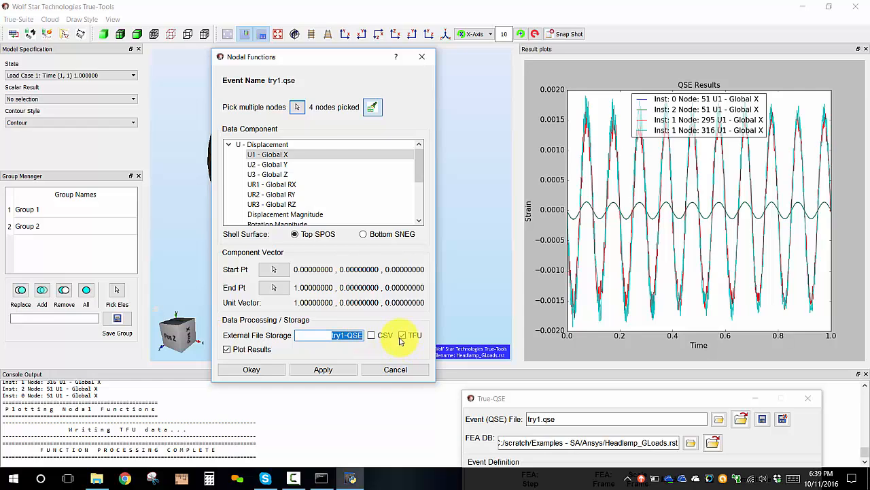
{"action": "left_click_drag", "start_coordinate": [501, 398], "coordinate": [544, 201]}
{"action": "left_click_drag", "start_coordinate": [306, 61], "coordinate": [511, 155]}
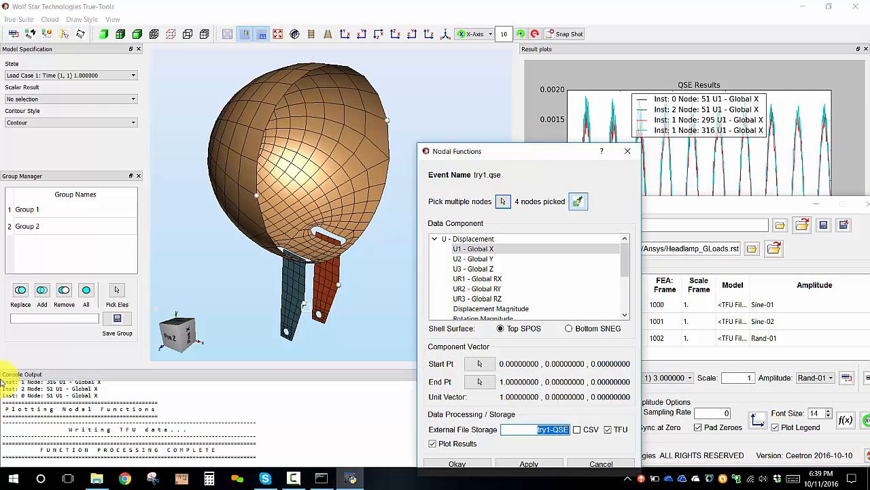
{"action": "left_click", "coordinate": [106, 481]}
{"action": "left_click", "coordinate": [338, 5]}
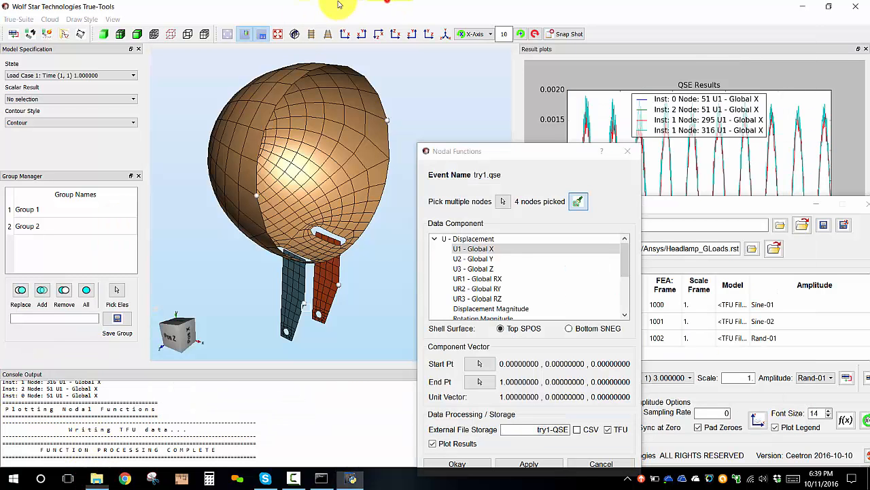
Open the TFU Manager and load the stored response functions from try1-QSE.tfu
{"action": "left_click", "coordinate": [66, 34]}
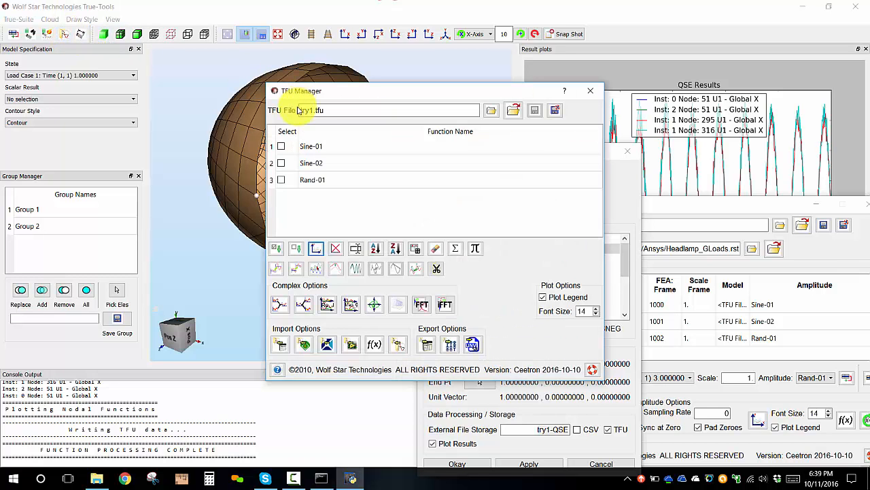
{"action": "left_click", "coordinate": [491, 112]}
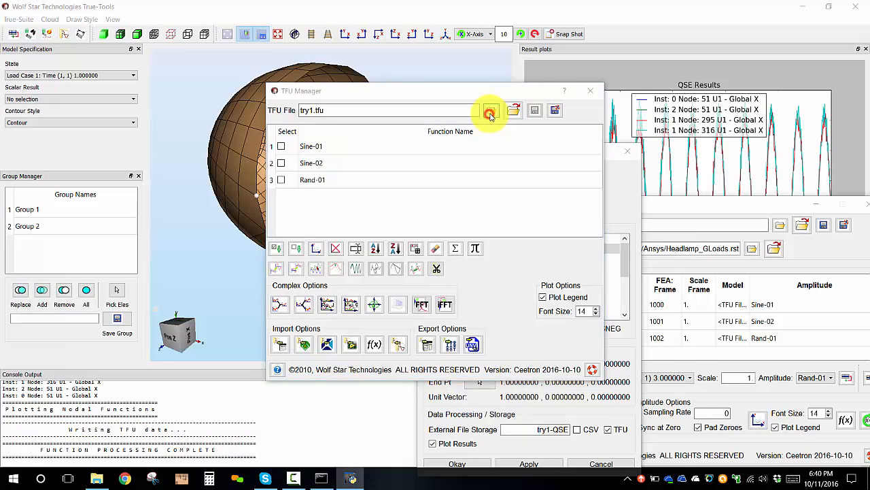
{"action": "left_click", "coordinate": [385, 194]}
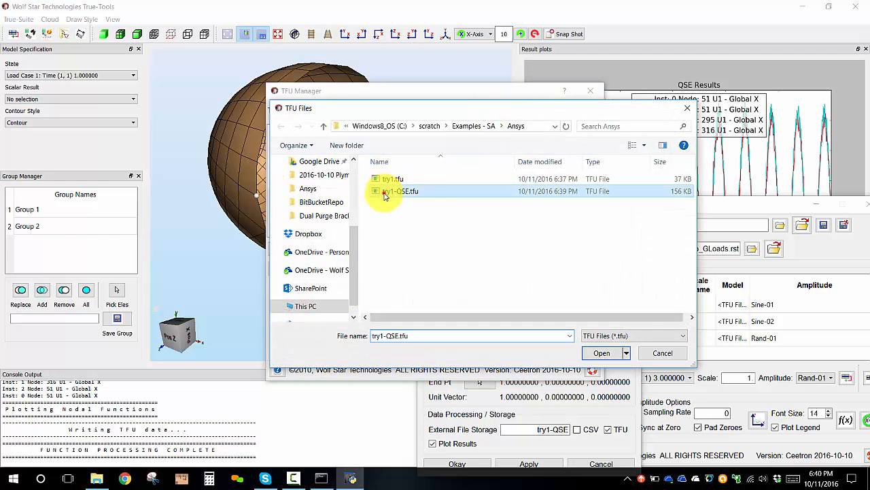
{"action": "left_click", "coordinate": [601, 352]}
{"action": "left_click", "coordinate": [514, 110]}
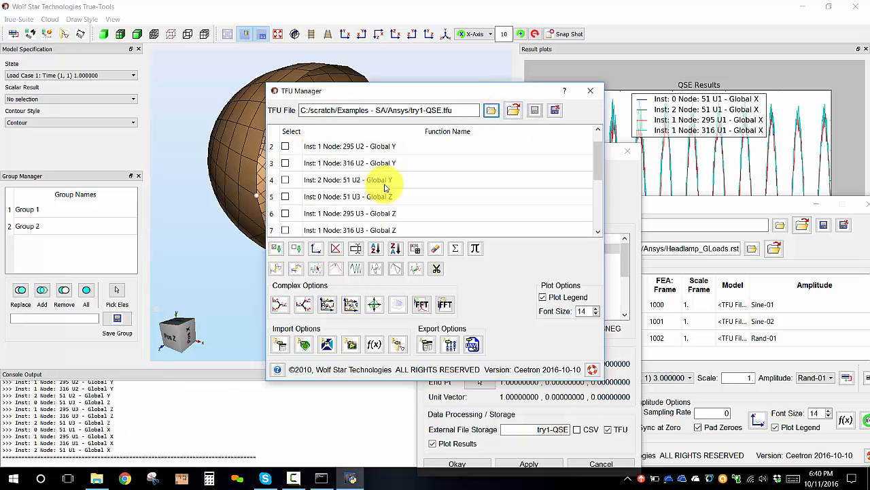
Plot all functions of the loaded file together, clear the dialogs off the plot and close the QSE Results plot
{"action": "left_click", "coordinate": [276, 251]}
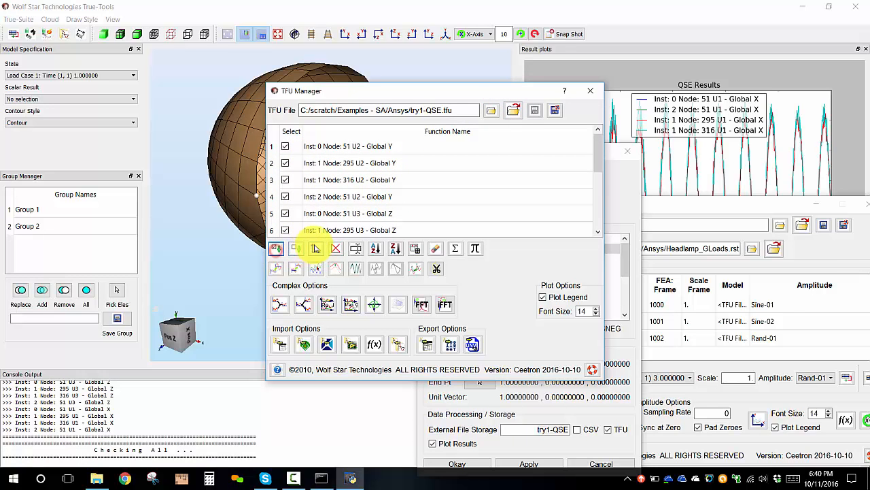
{"action": "left_click", "coordinate": [315, 248]}
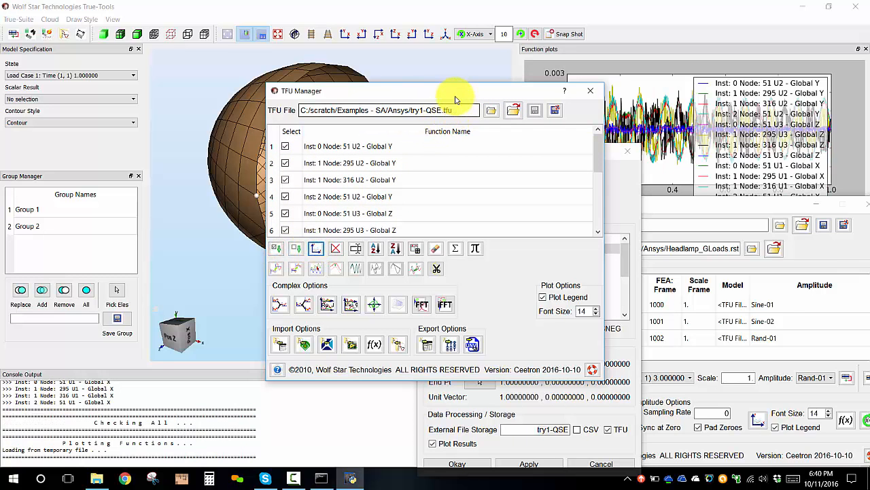
{"action": "left_click_drag", "start_coordinate": [452, 97], "coordinate": [185, 116]}
{"action": "left_click", "coordinate": [810, 206]}
{"action": "left_click_drag", "start_coordinate": [810, 206], "coordinate": [768, 353]}
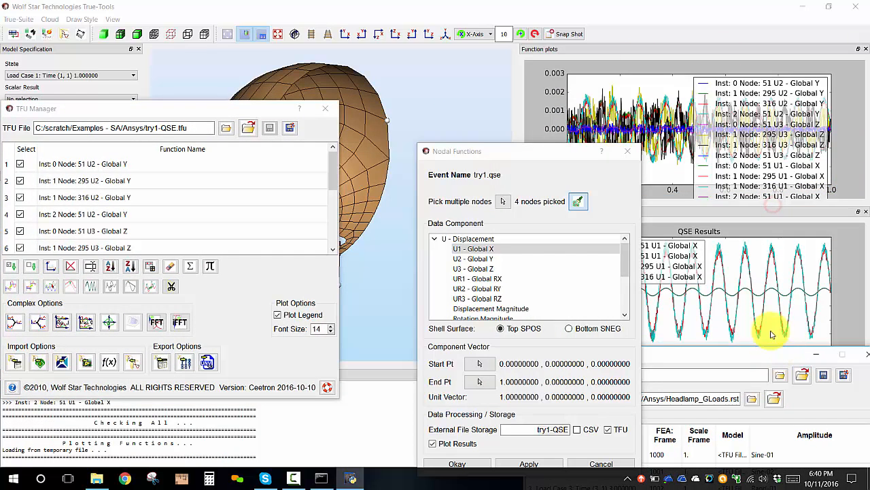
{"action": "left_click", "coordinate": [865, 213]}
{"action": "left_click_drag", "start_coordinate": [518, 164], "coordinate": [311, 151]}
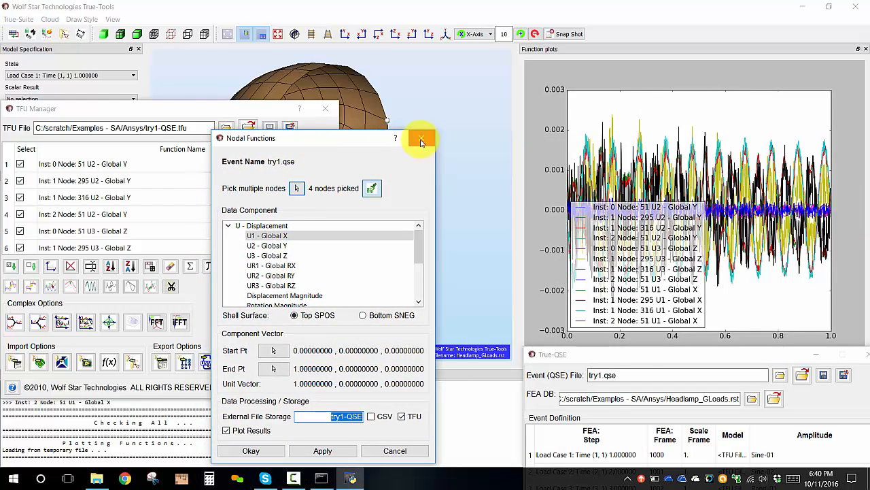
Close the TFU Manager, the function plot and the Nodal Functions dialog, leaving the whole headlamp in view beside True-QSE
{"action": "left_click", "coordinate": [325, 108]}
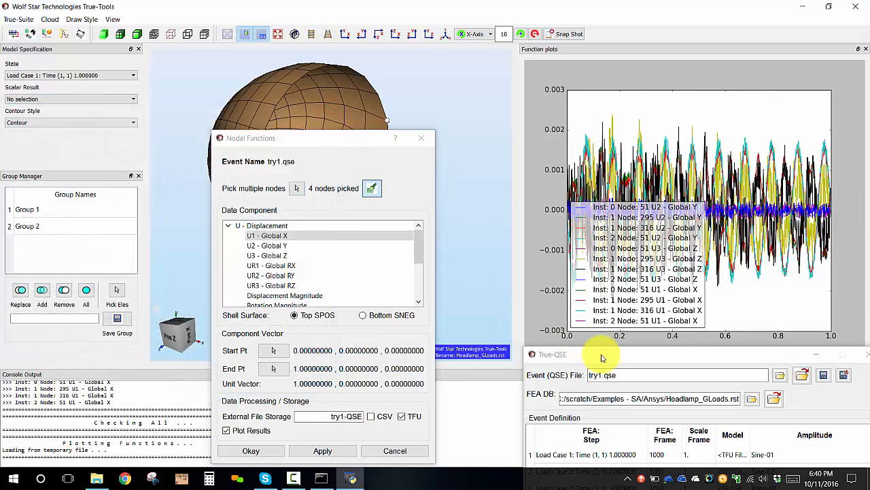
{"action": "left_click_drag", "start_coordinate": [602, 358], "coordinate": [582, 121]}
{"action": "left_click", "coordinate": [866, 49]}
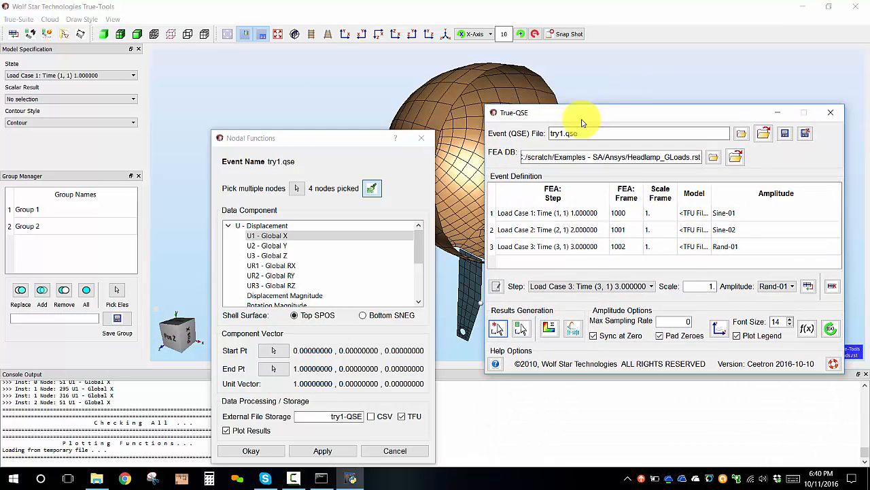
{"action": "left_click", "coordinate": [423, 136]}
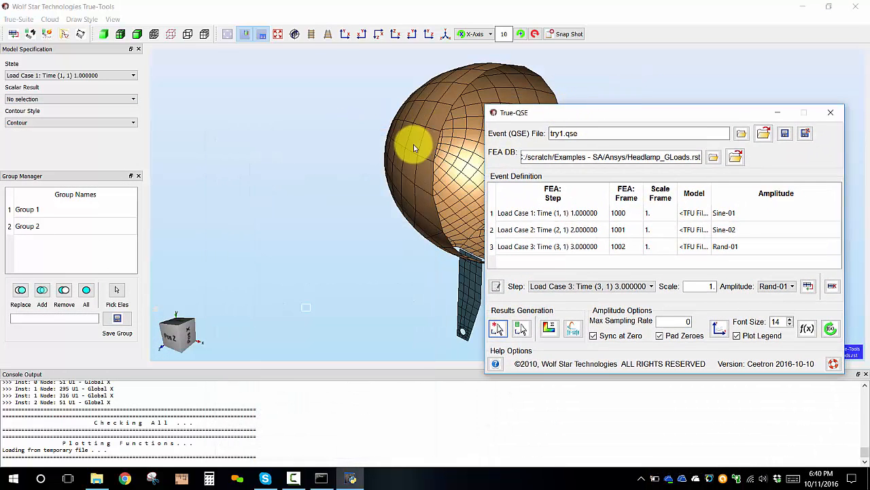
{"action": "left_click_drag", "start_coordinate": [414, 148], "coordinate": [258, 152]}
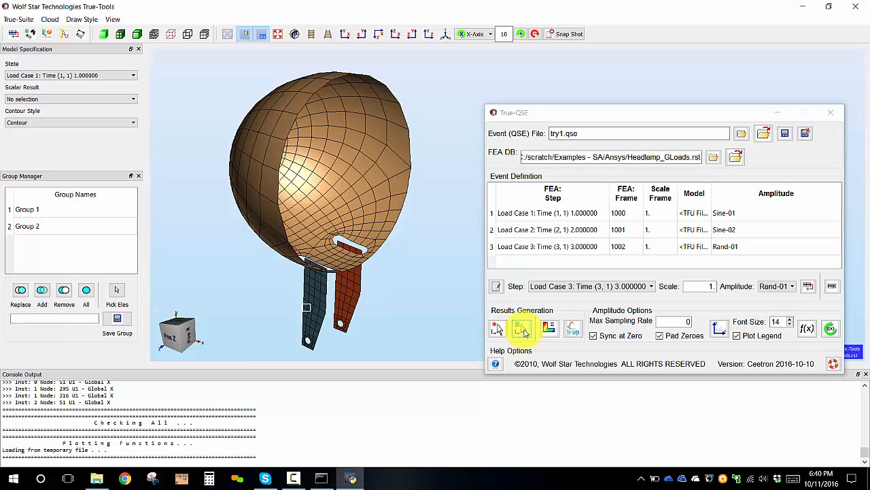
Start an Elemental Functions request and define its component vector from a node low inside the bowl to a node on the rim
{"action": "left_click", "coordinate": [522, 329]}
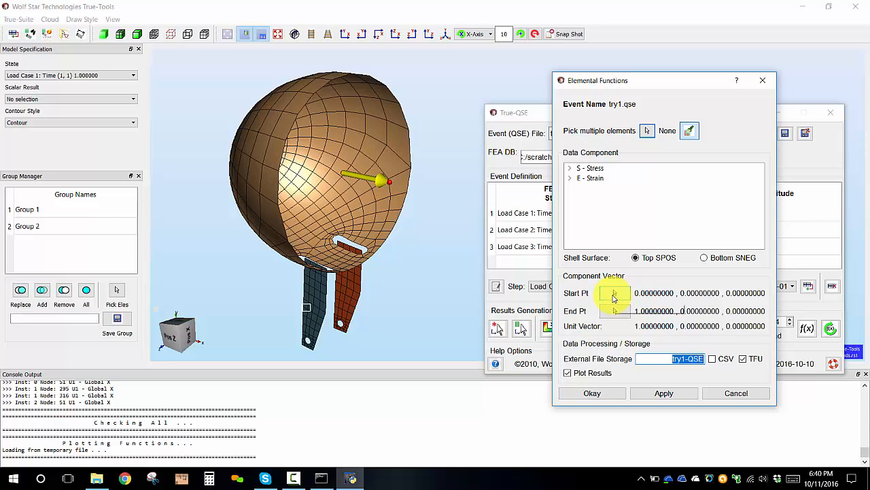
{"action": "left_click", "coordinate": [614, 295]}
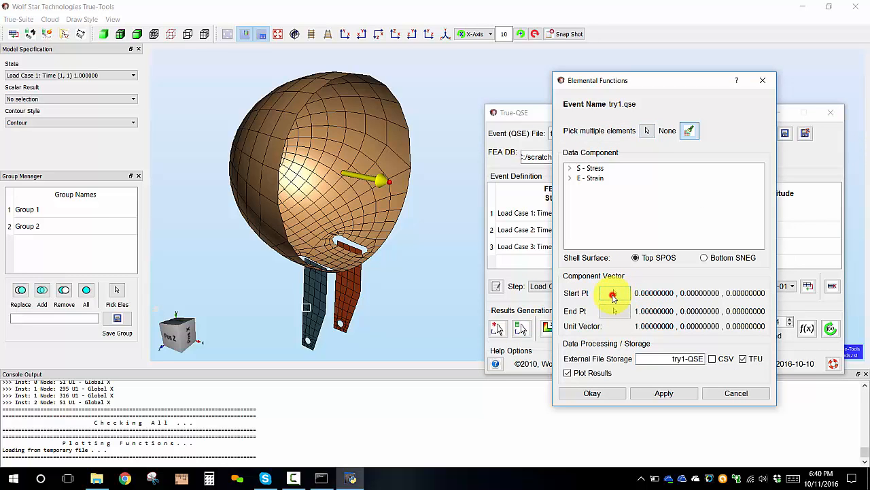
{"action": "left_click", "coordinate": [310, 215]}
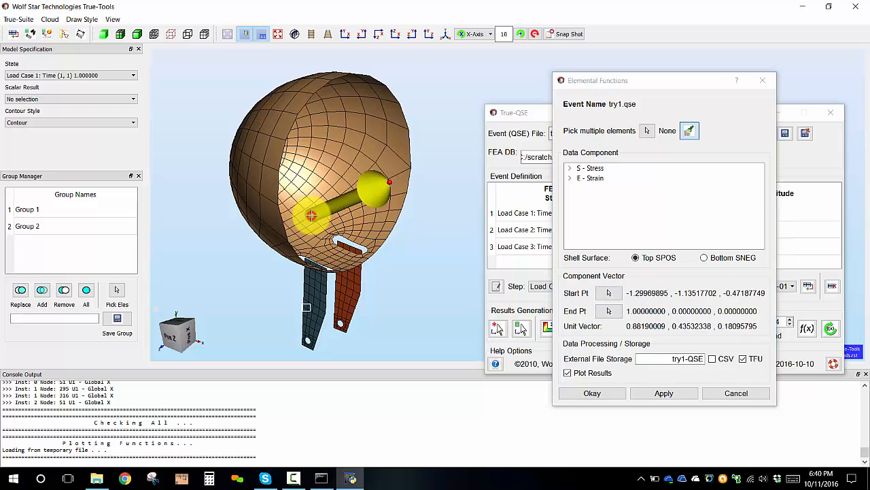
{"action": "left_click", "coordinate": [608, 311]}
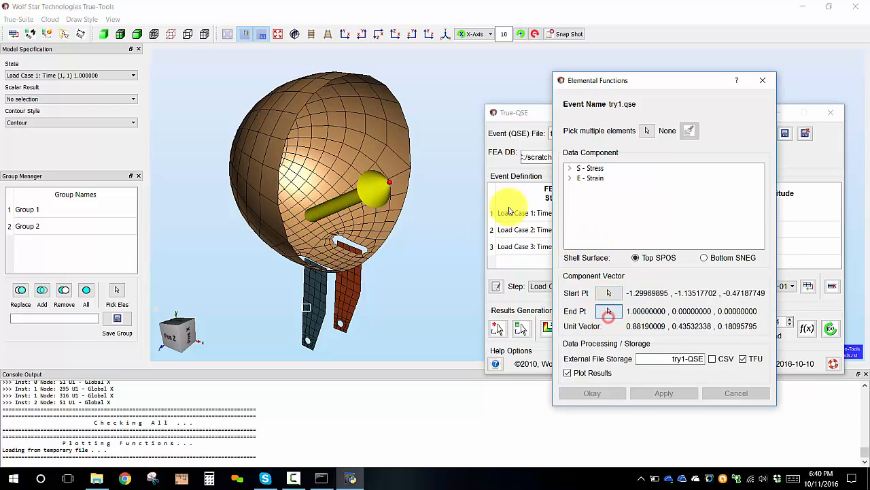
{"action": "left_click", "coordinate": [410, 166]}
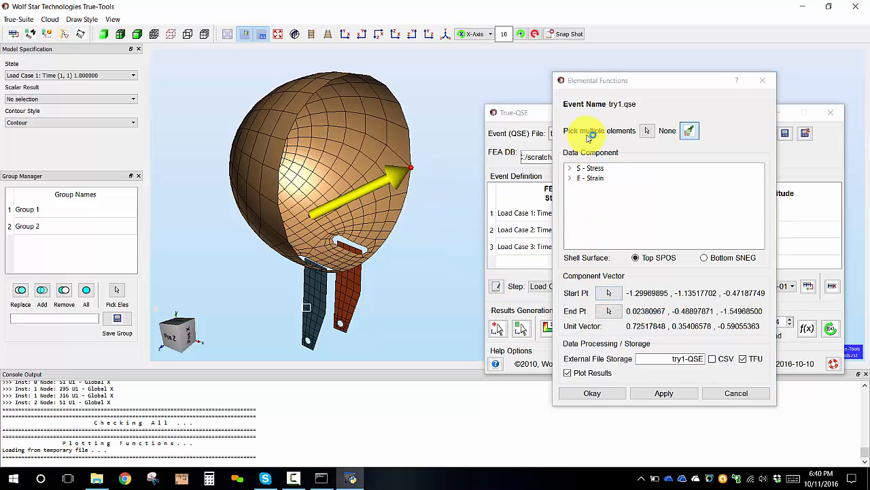
Pick one element on each leg and one on each side of the bowl's rim, complete the selection and highlight the picked elements
{"action": "left_click", "coordinate": [648, 132]}
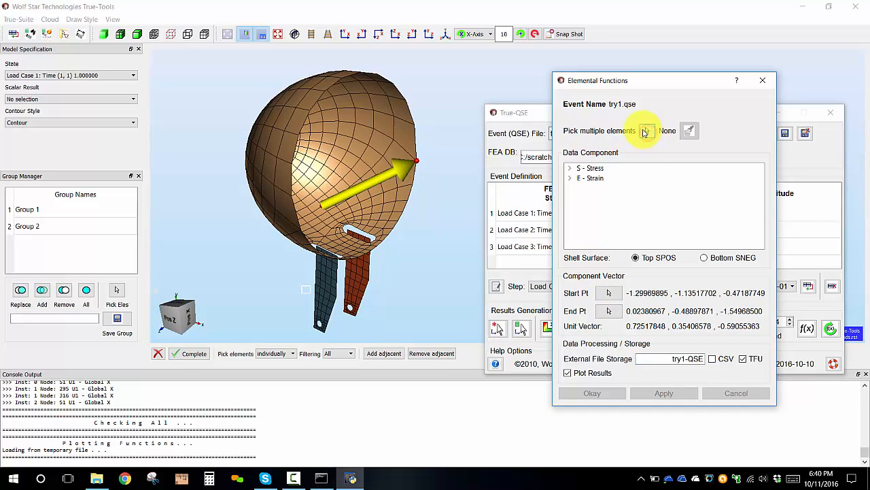
{"action": "left_click", "coordinate": [332, 291]}
{"action": "left_click", "coordinate": [367, 275]}
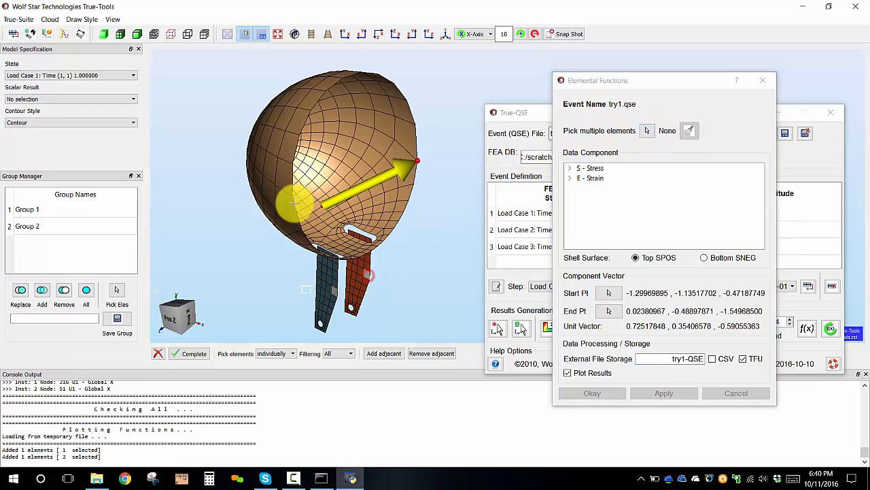
{"action": "left_click", "coordinate": [283, 173]}
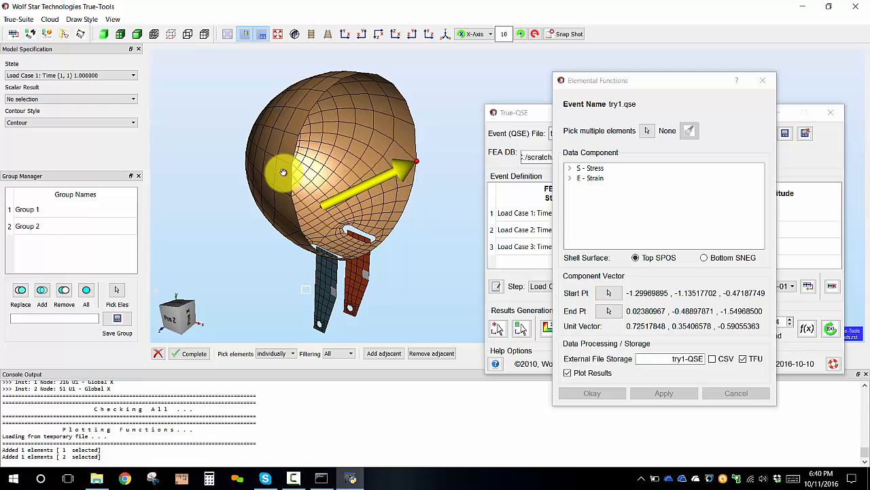
{"action": "left_click", "coordinate": [402, 132]}
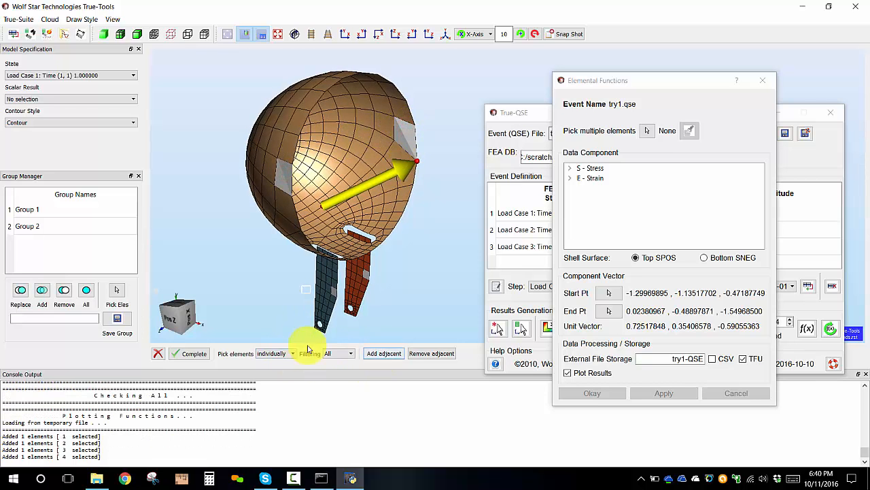
{"action": "left_click", "coordinate": [194, 353]}
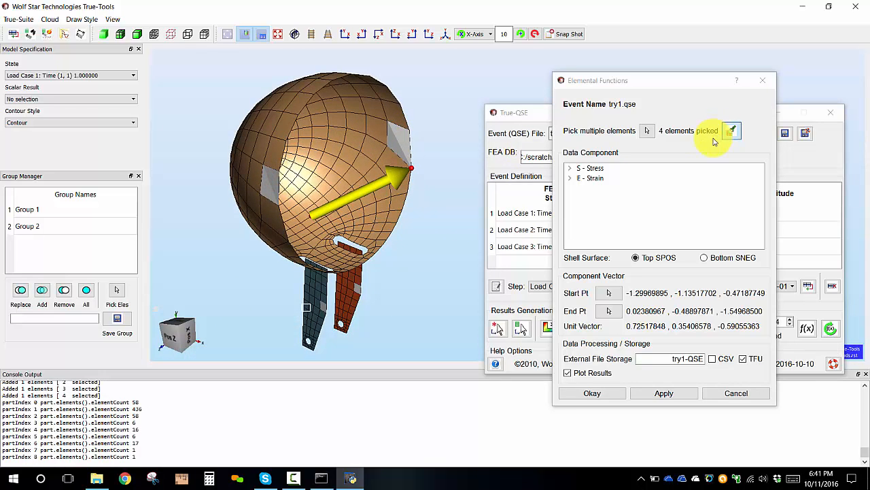
{"action": "left_click", "coordinate": [737, 131]}
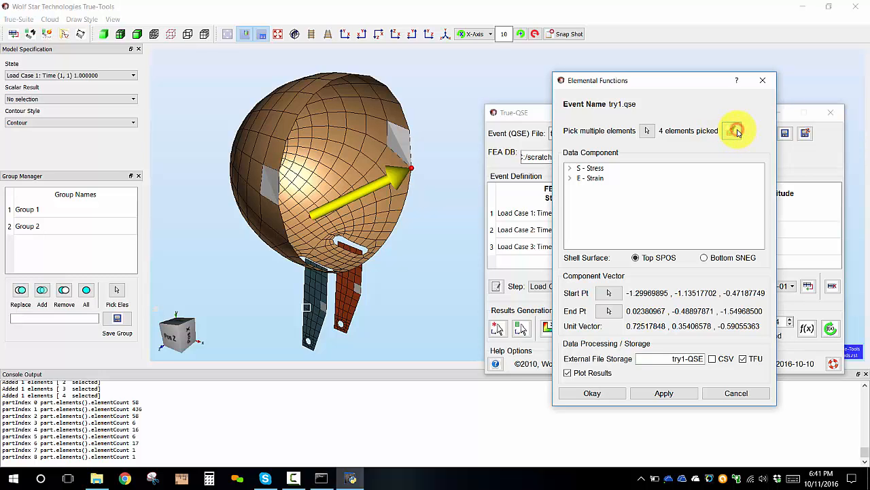
Generate the Strain Along Vector functions for the picked elements with plotting and TFU storage, and move the dialog aside
{"action": "left_click", "coordinate": [572, 178]}
{"action": "scroll", "coordinate": [582, 194], "scroll_direction": "down", "scroll_amount": 2}
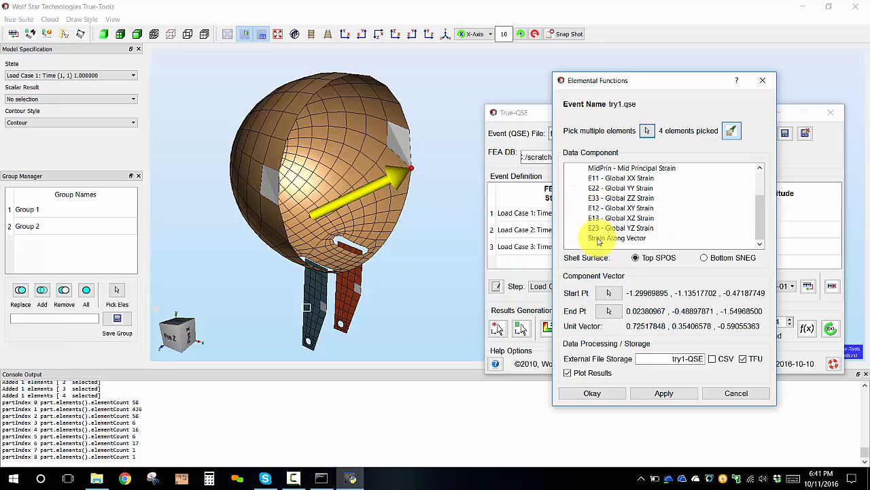
{"action": "left_click", "coordinate": [602, 240]}
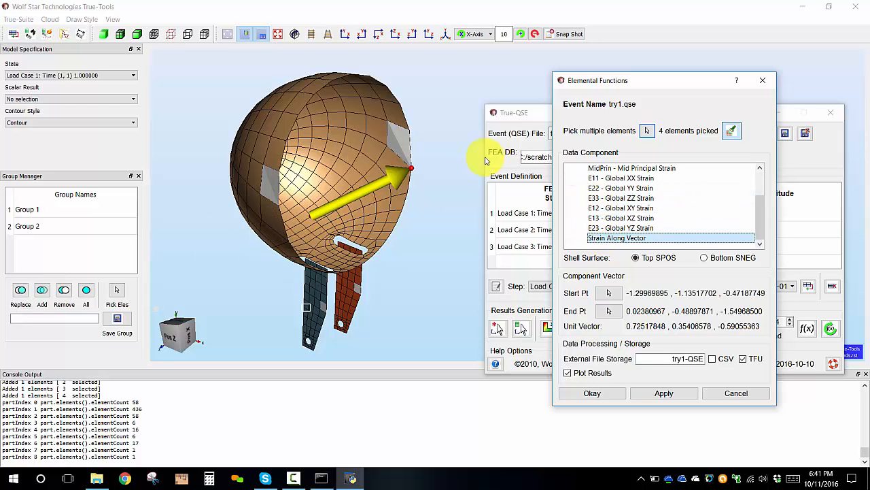
{"action": "left_click", "coordinate": [677, 398]}
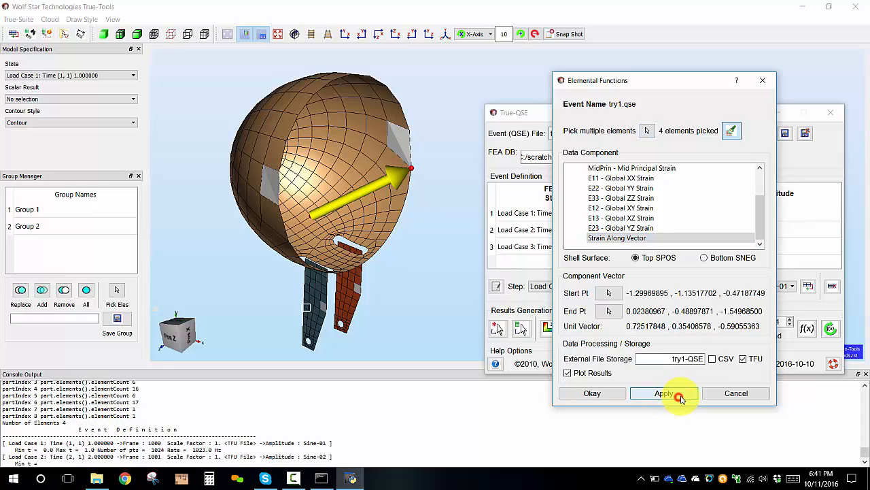
{"action": "left_click_drag", "start_coordinate": [612, 82], "coordinate": [171, 78]}
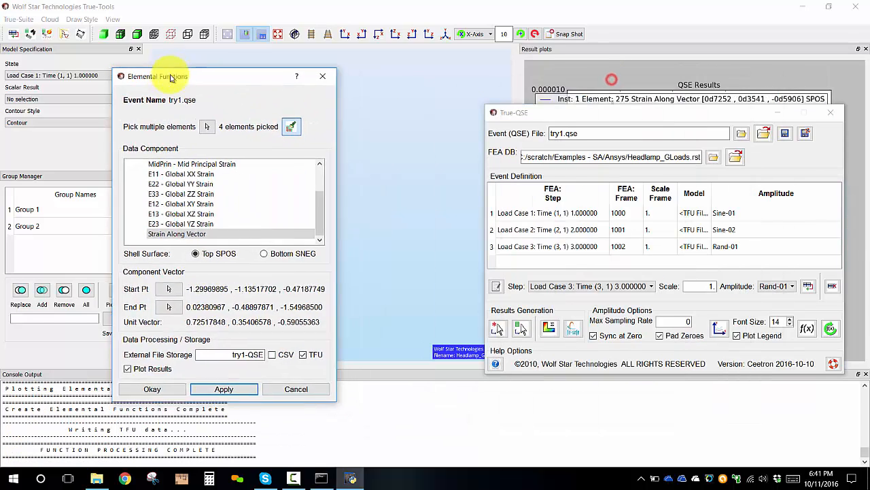
Close the Elemental Functions dialog and move True-QSE aside so more of the strain plot is exposed
{"action": "left_click_drag", "start_coordinate": [558, 115], "coordinate": [537, 106]}
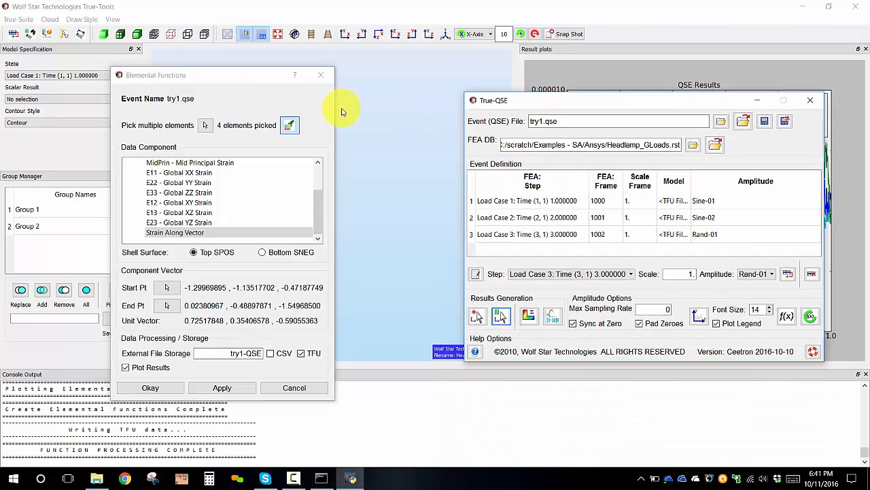
{"action": "left_click", "coordinate": [320, 78]}
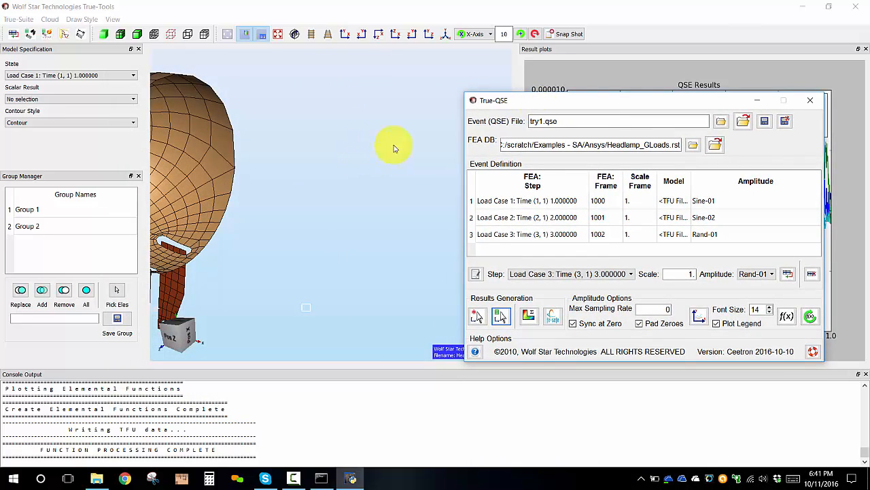
{"action": "left_click_drag", "start_coordinate": [621, 101], "coordinate": [528, 100]}
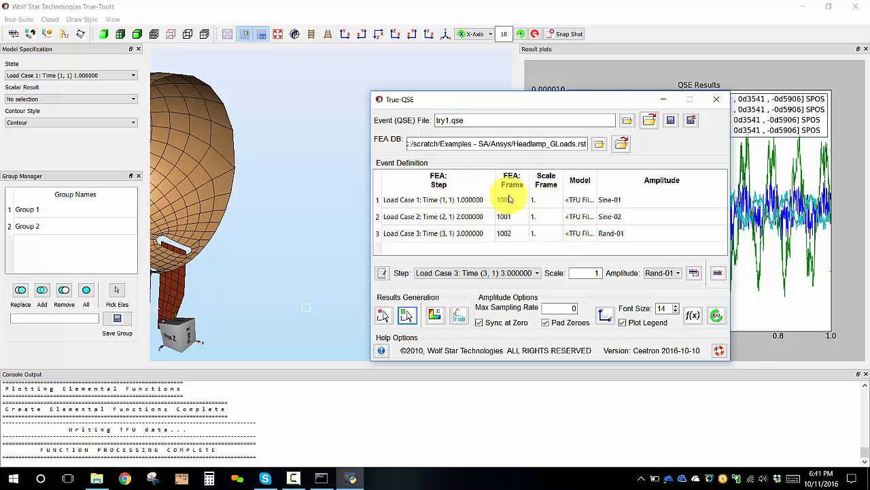
Generate the event's fe-safe data with Stress Data Only and fe-safe(r) Default units, and highlight the created .asc, .ldf and .macro files in the console
{"action": "left_click", "coordinate": [464, 318]}
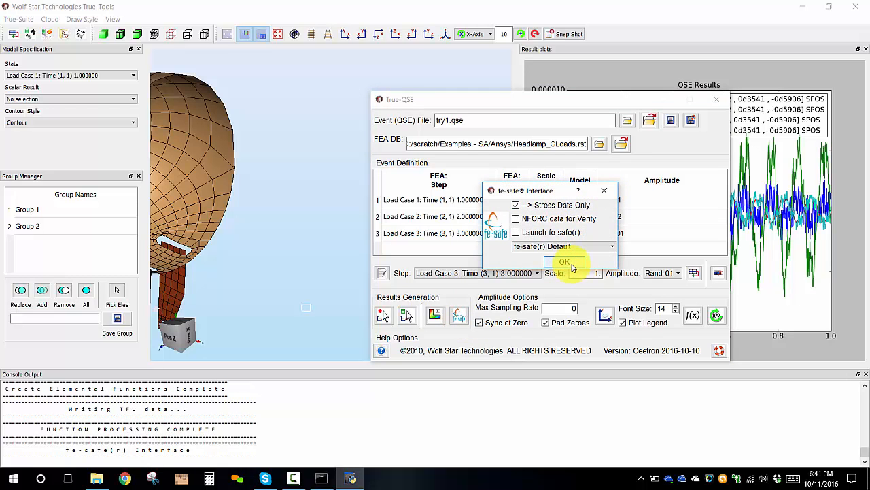
{"action": "left_click", "coordinate": [576, 263]}
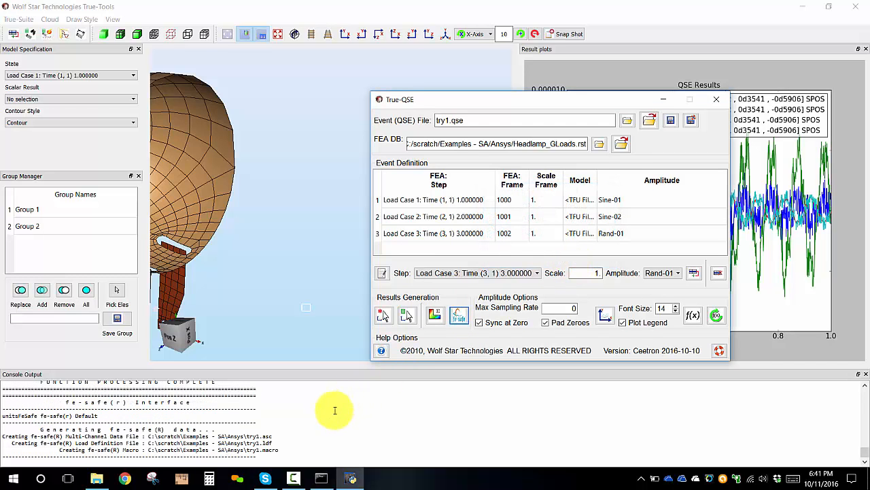
{"action": "mouse_move", "coordinate": [267, 450]}
{"action": "left_mouse_down"}
{"action": "mouse_move", "coordinate": [292, 454]}
{"action": "mouse_move", "coordinate": [277, 443]}
{"action": "left_mouse_up"}
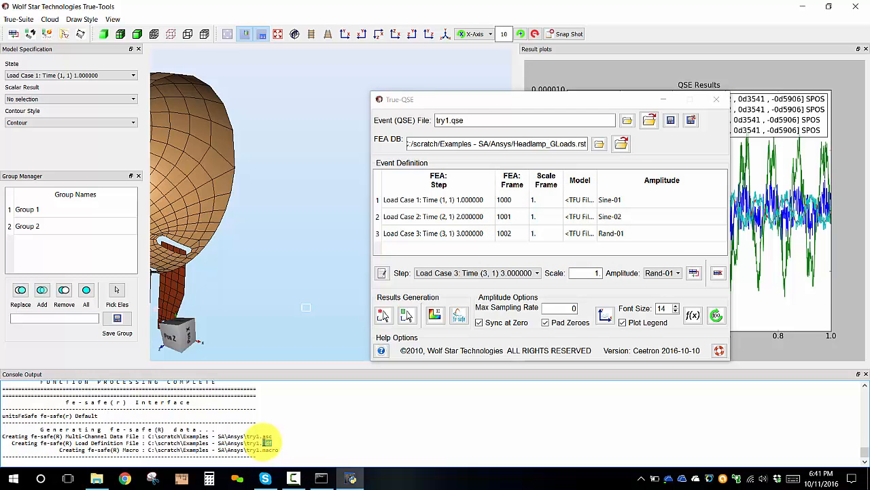
{"action": "left_click", "coordinate": [264, 437]}
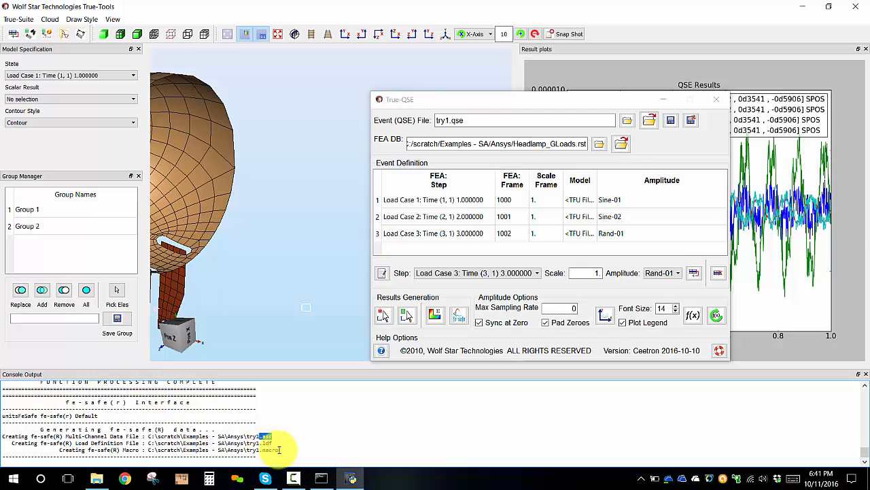
{"action": "left_click_drag", "start_coordinate": [280, 450], "coordinate": [233, 449]}
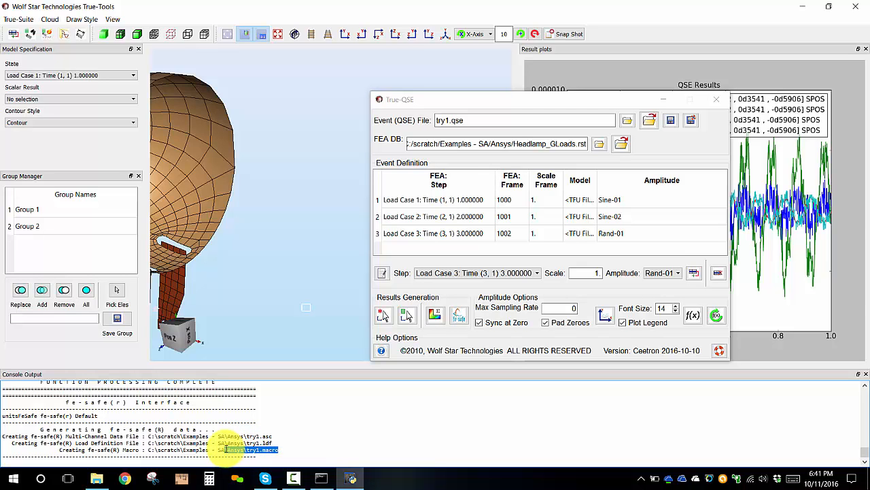
{"action": "triple_click", "coordinate": [258, 425]}
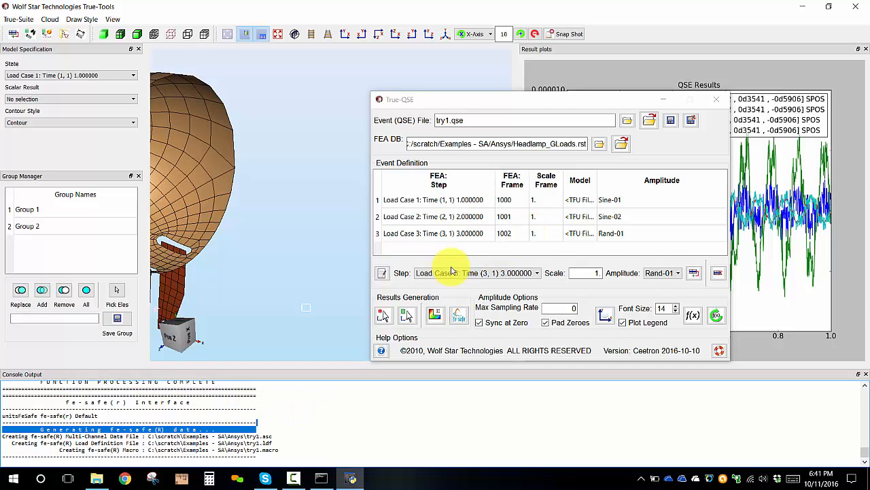
Save the event try1.qse and exit True-QSE, declining the additional save on exit
{"action": "left_click", "coordinate": [671, 125]}
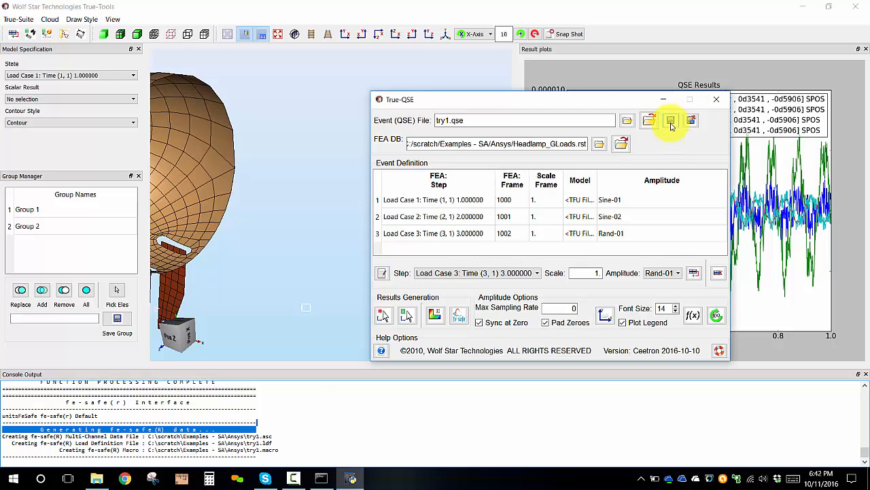
{"action": "left_click", "coordinate": [716, 99]}
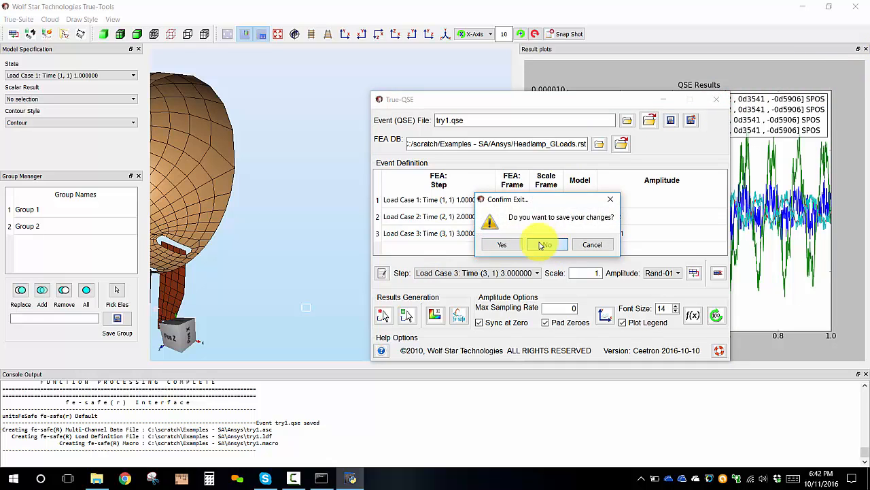
{"action": "left_click_drag", "start_coordinate": [564, 202], "coordinate": [576, 215]}
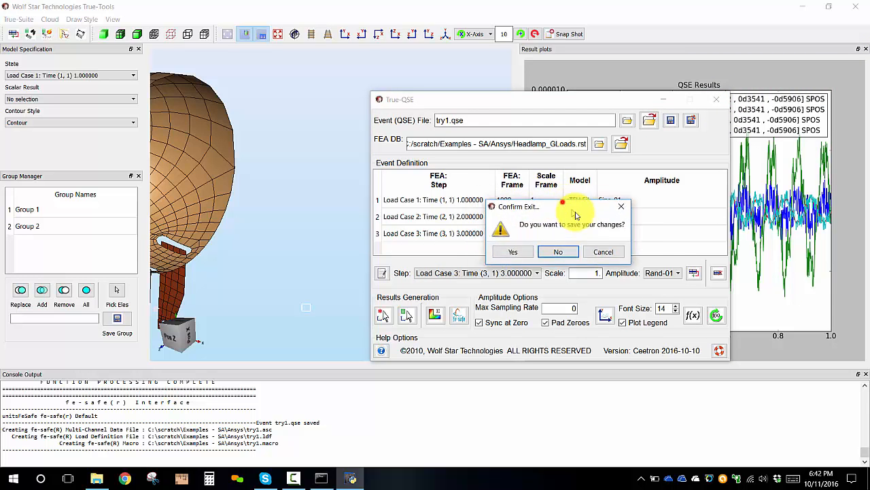
{"action": "left_click", "coordinate": [560, 252]}
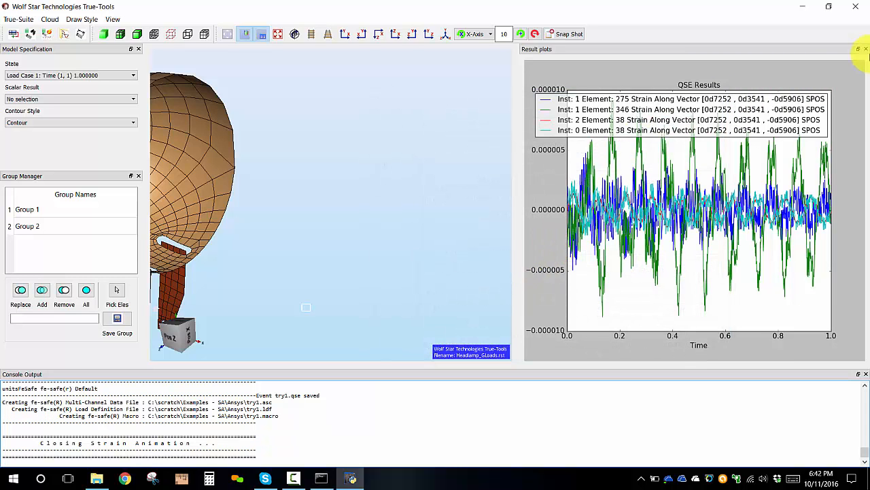
Close the result plots and shift the whole headlamp to the middle of the model view
{"action": "left_click", "coordinate": [866, 49]}
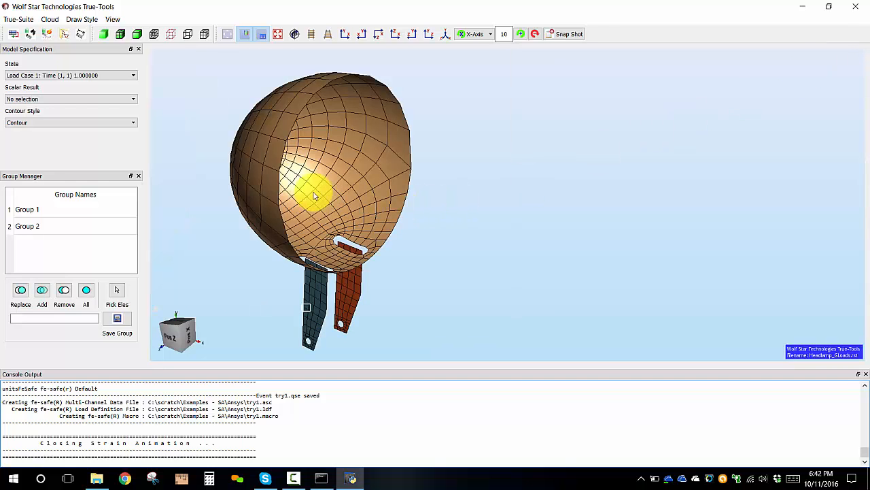
{"action": "left_click_drag", "start_coordinate": [315, 159], "coordinate": [453, 192]}
{"action": "scroll", "coordinate": [462, 173], "scroll_direction": "up", "scroll_amount": 2}
{"action": "scroll", "coordinate": [485, 258], "scroll_direction": "down", "scroll_amount": 3}
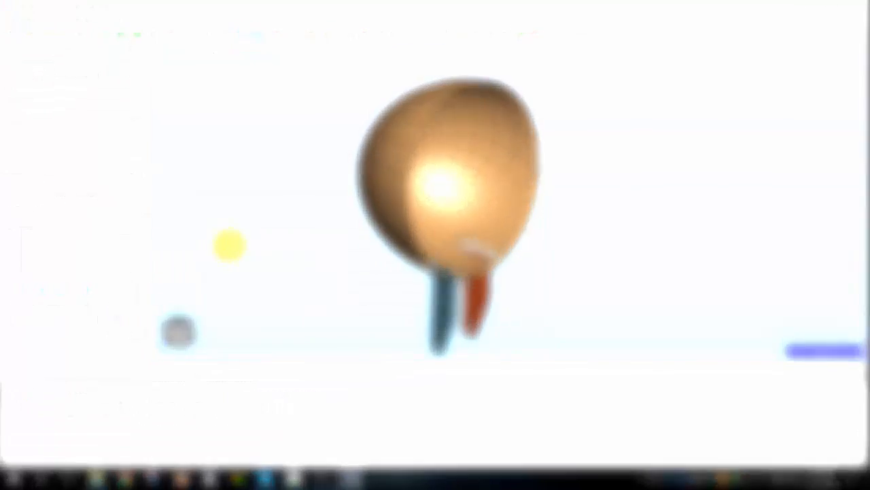